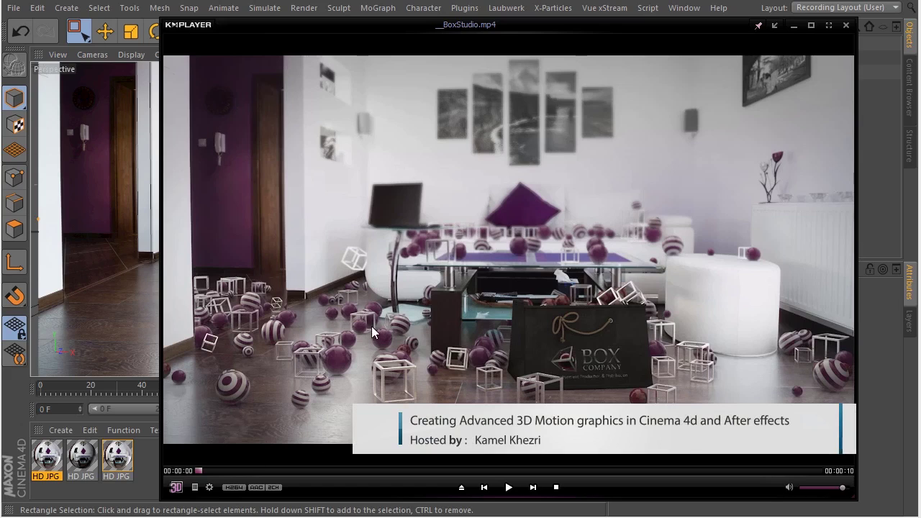
# Lower the volume, then play the BoxStudio preview clip and pause it near 8 seconds
pyautogui.click(813, 488)
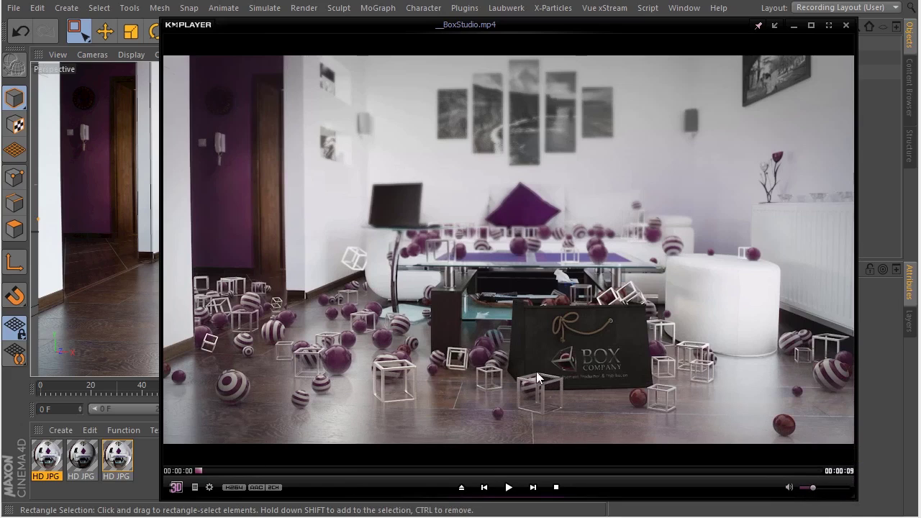
pyautogui.click(381, 299)
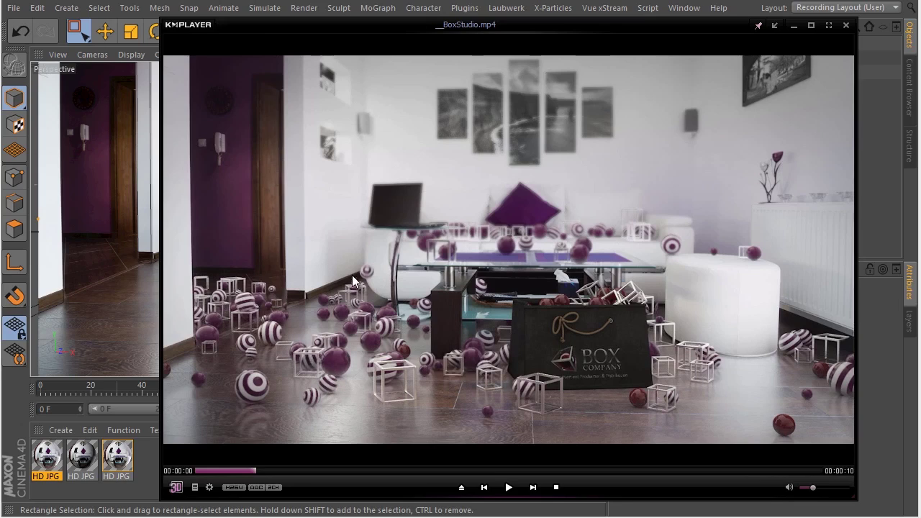
pyautogui.click(337, 304)
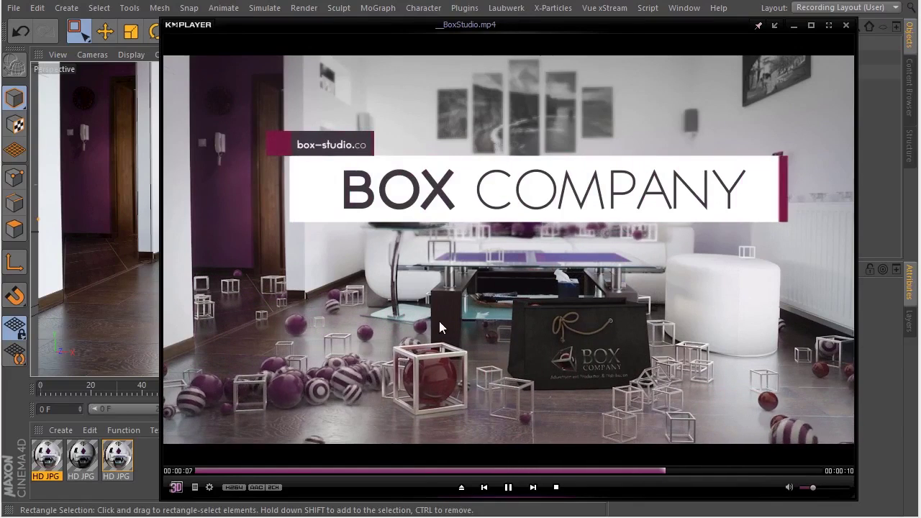
pyautogui.click(374, 313)
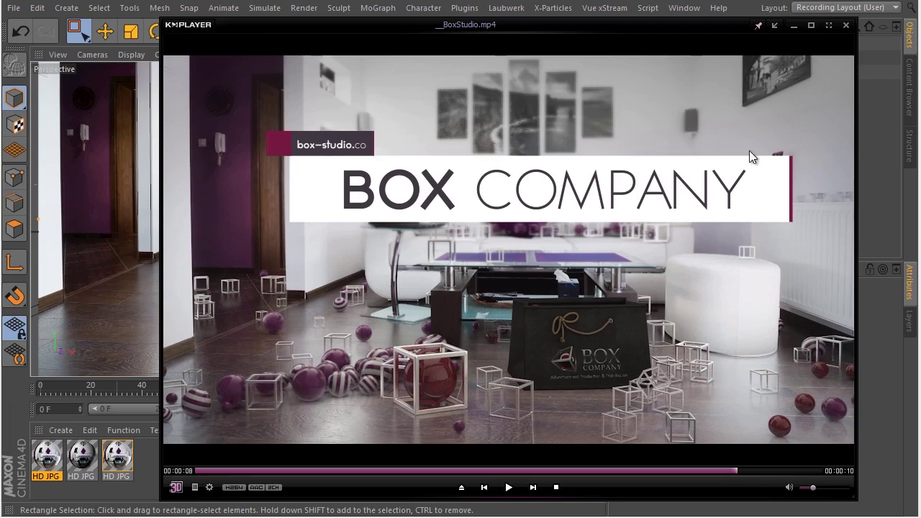
# Hide KMPlayer and start a new empty Cinema 4D project
pyautogui.click(793, 26)
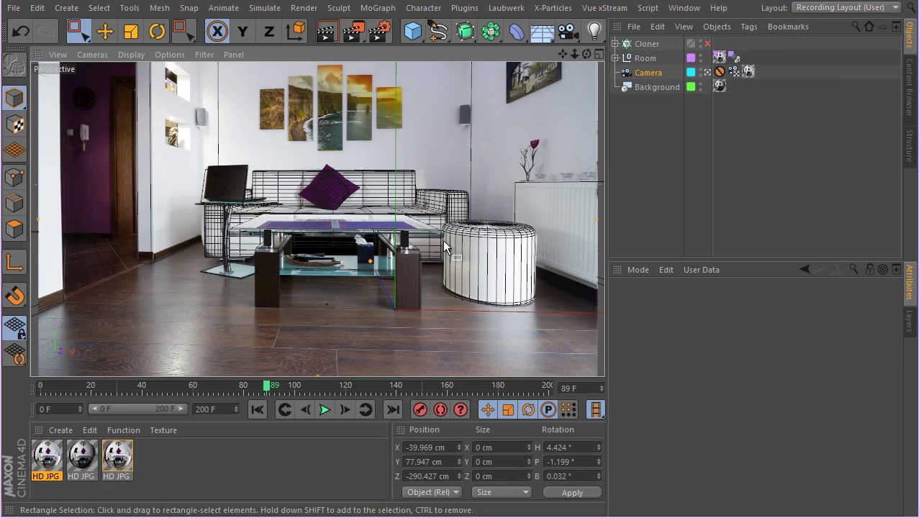
pyautogui.click(14, 7)
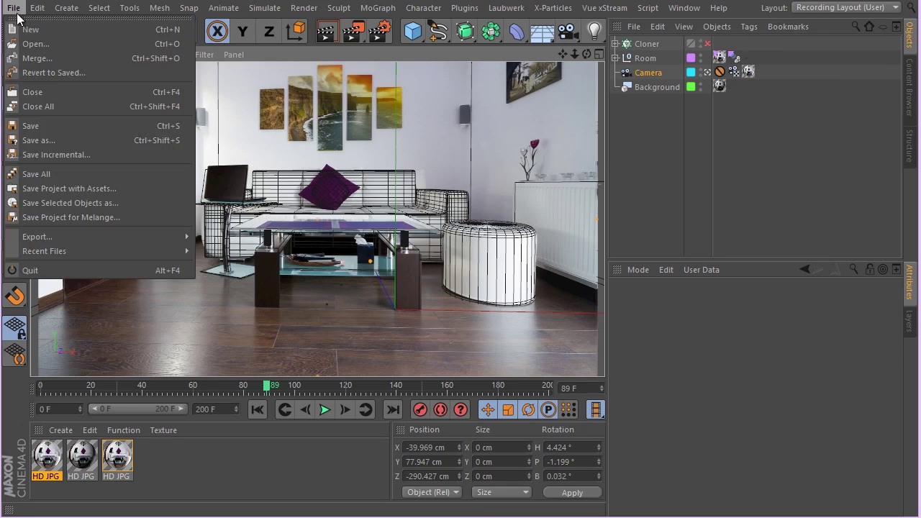
pyautogui.click(32, 26)
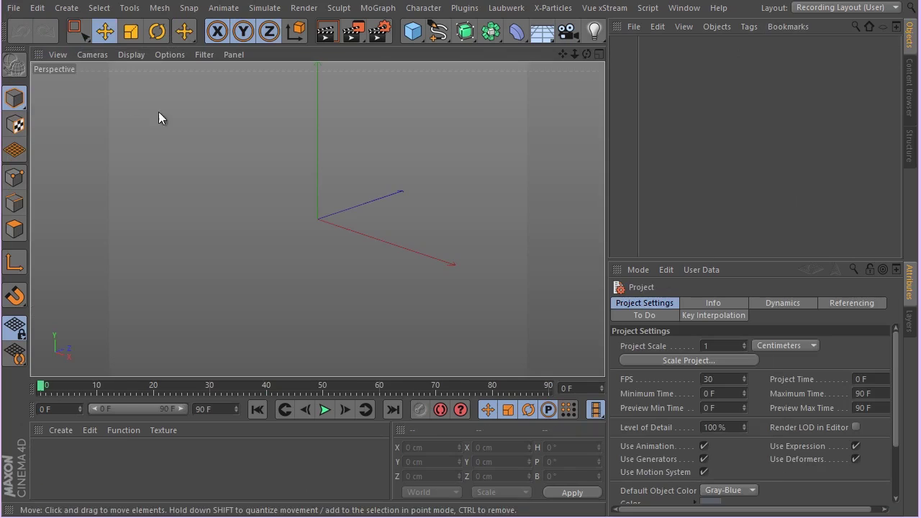
# Add a sphere with a 7 cm radius and duplicate it as Sphere.1
pyautogui.click(423, 41)
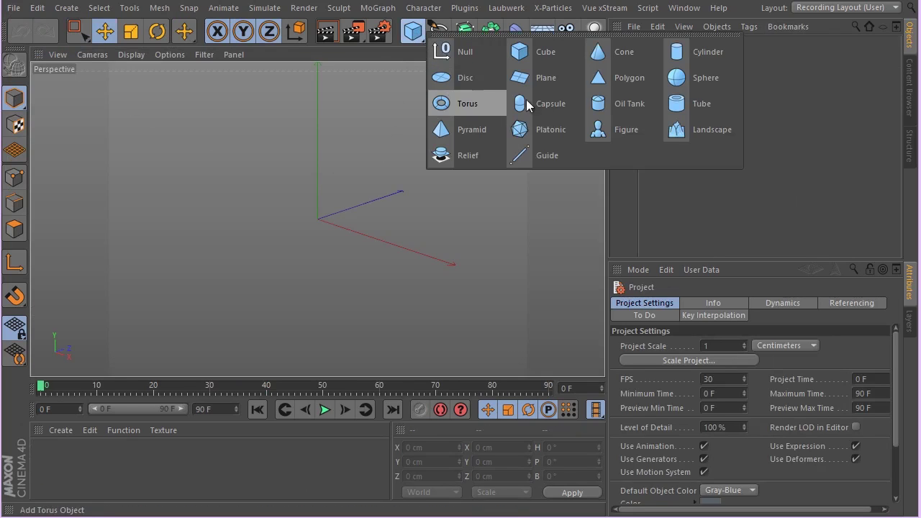
pyautogui.click(672, 78)
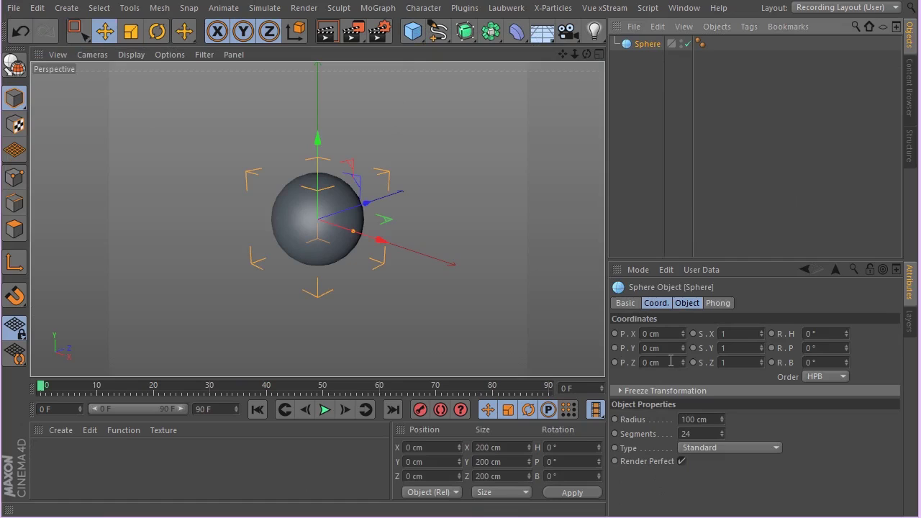
pyautogui.doubleClick(695, 419)
pyautogui.write('7')
pyautogui.press('Return')
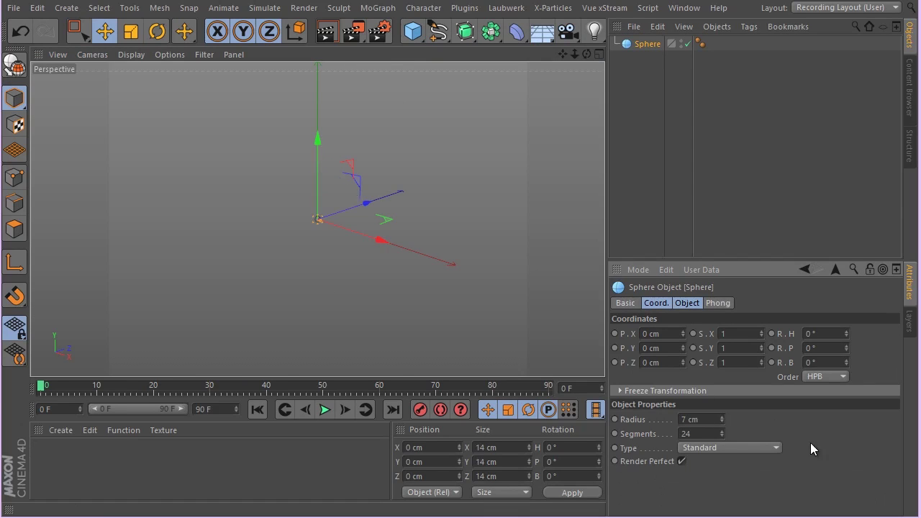
pyautogui.keyDown('ctrl'); pyautogui.moveTo(650, 44); pyautogui.dragTo(652, 60); pyautogui.keyUp('ctrl')
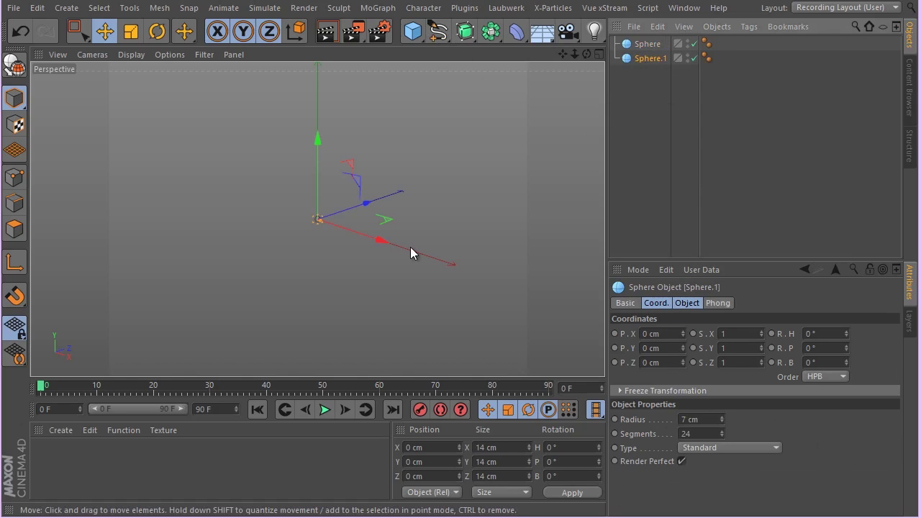
# Add a cube and set all three of its sizes to 15 cm
pyautogui.click(412, 31)
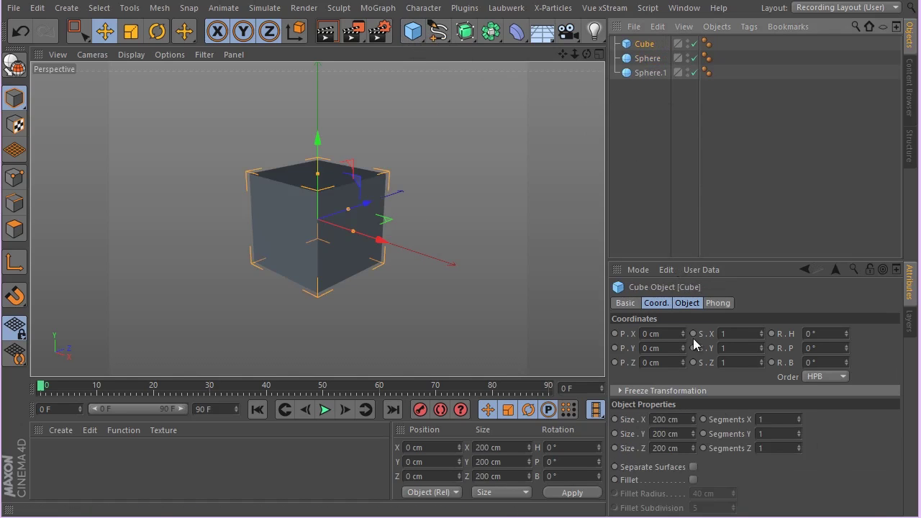
pyautogui.click(687, 305)
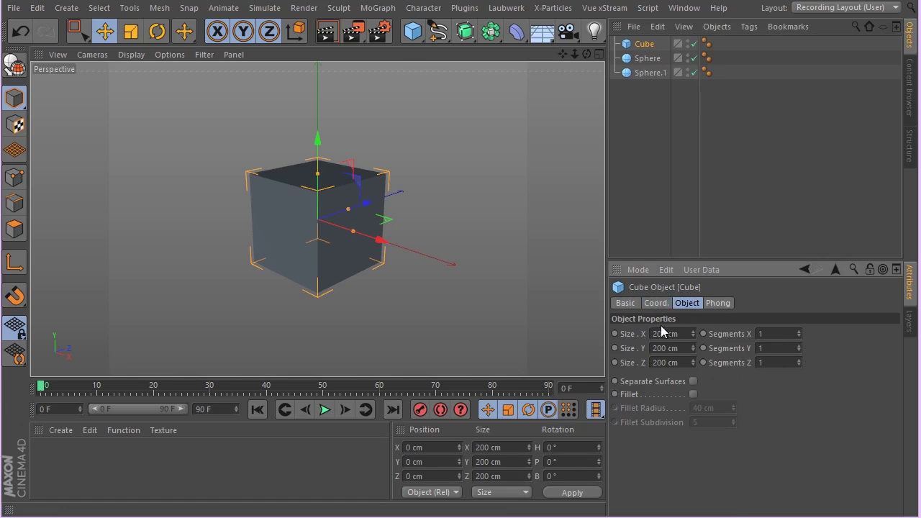
pyautogui.click(628, 336)
pyautogui.click(674, 334)
pyautogui.write('15')
pyautogui.press('Return')
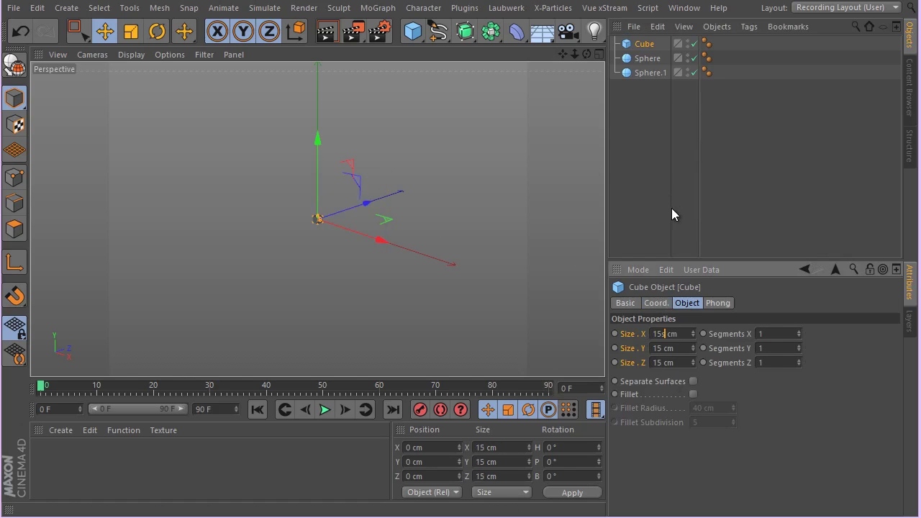
# Frame the cube and move it and the first sphere apart along Z, with the sphere at -17.53 cm
pyautogui.click(640, 104)
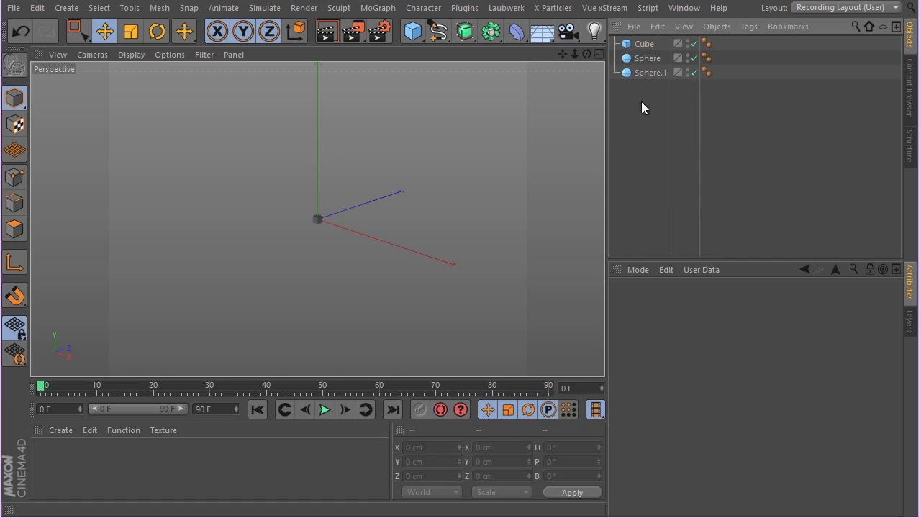
pyautogui.click(643, 47)
pyautogui.press('o')
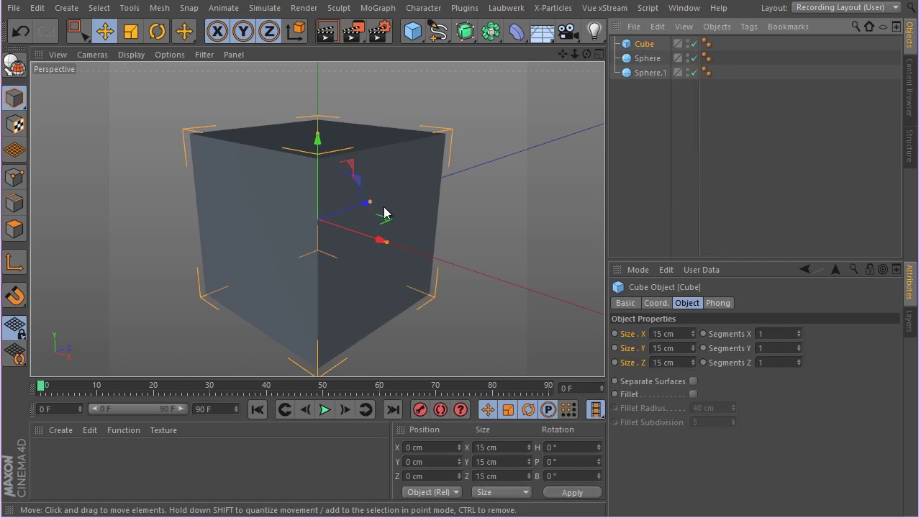
pyautogui.moveTo(361, 207); pyautogui.dragTo(475, 172)
pyautogui.scroll(3, 365, 194)
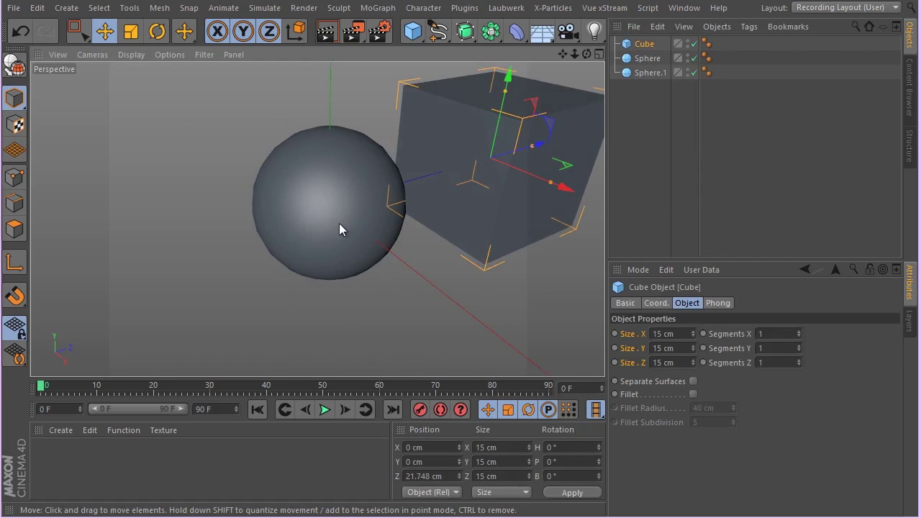
pyautogui.scroll(-3, 256, 251)
pyautogui.click(269, 232)
pyautogui.moveTo(305, 216); pyautogui.dragTo(128, 269)
pyautogui.keyDown('alt'); pyautogui.moveTo(265, 214); pyautogui.dragTo(287, 109); pyautogui.keyUp('alt')
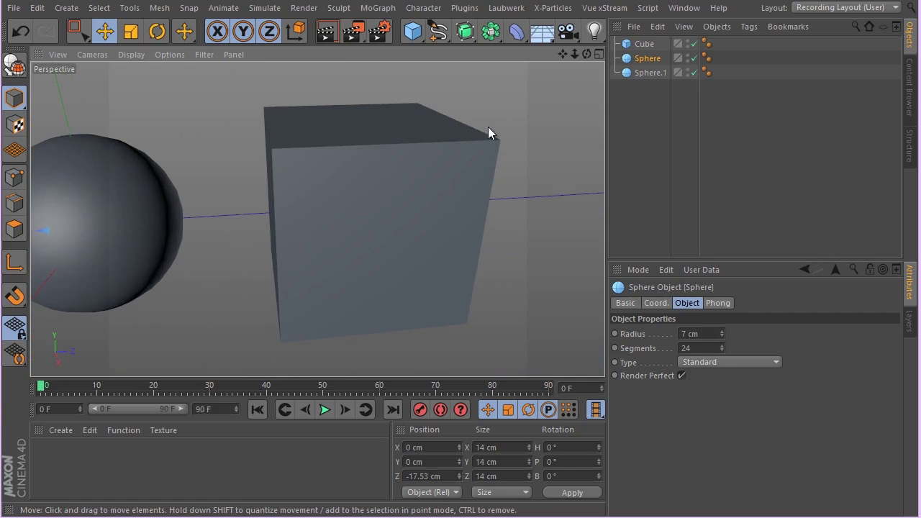
# Make the cube an editable polygon object
pyautogui.click(643, 44)
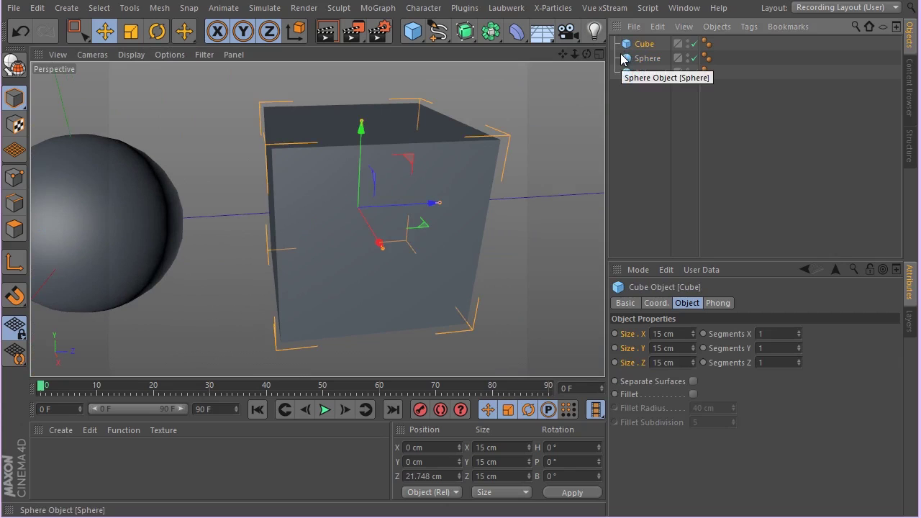
pyautogui.press('c')
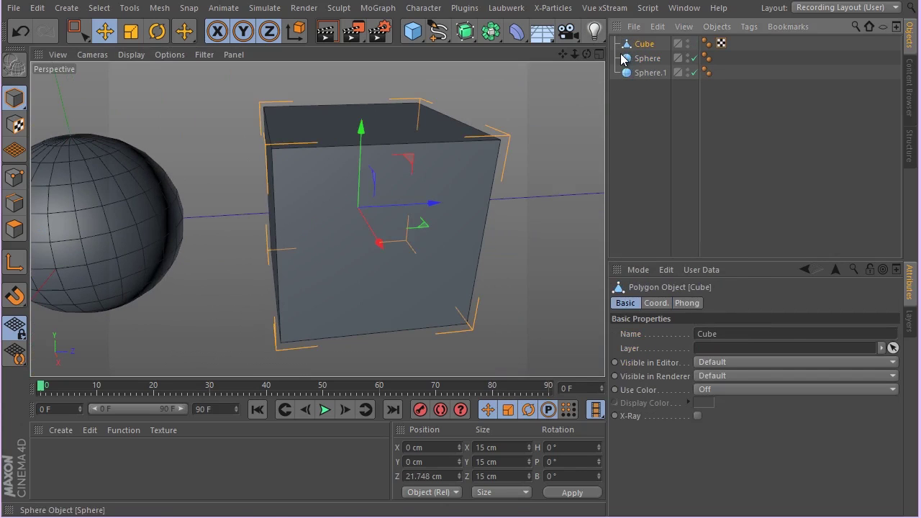
pyautogui.keyDown('alt'); pyautogui.moveTo(304, 129); pyautogui.dragTo(180, 223); pyautogui.keyUp('alt')
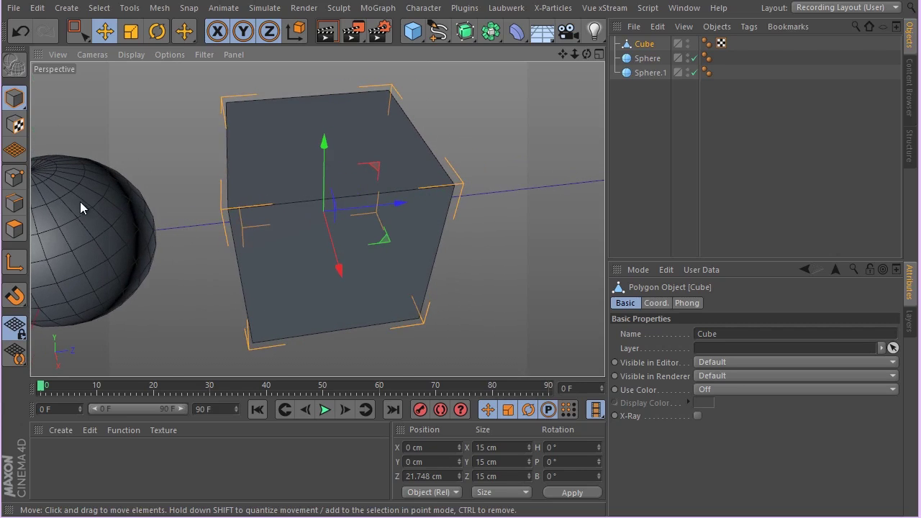
# In Edge mode, ring-select the cube's horizontal edges
pyautogui.click(14, 200)
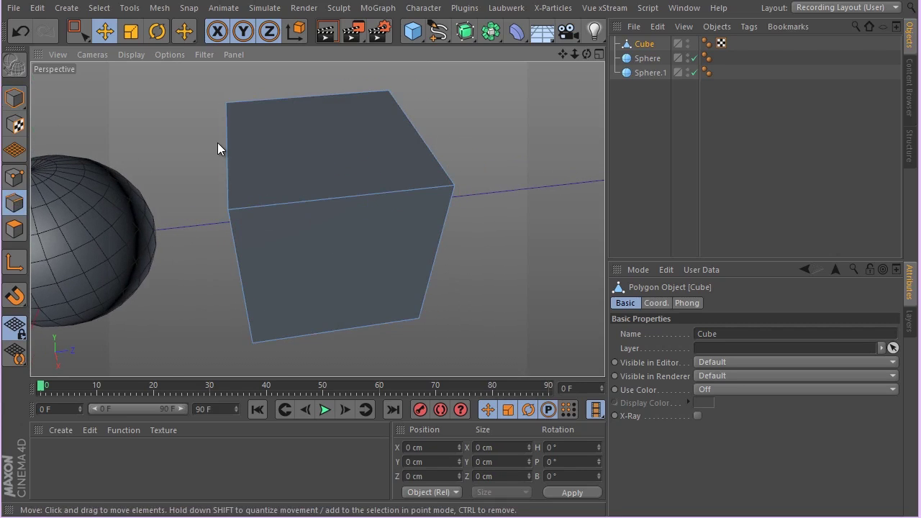
pyautogui.press('m')
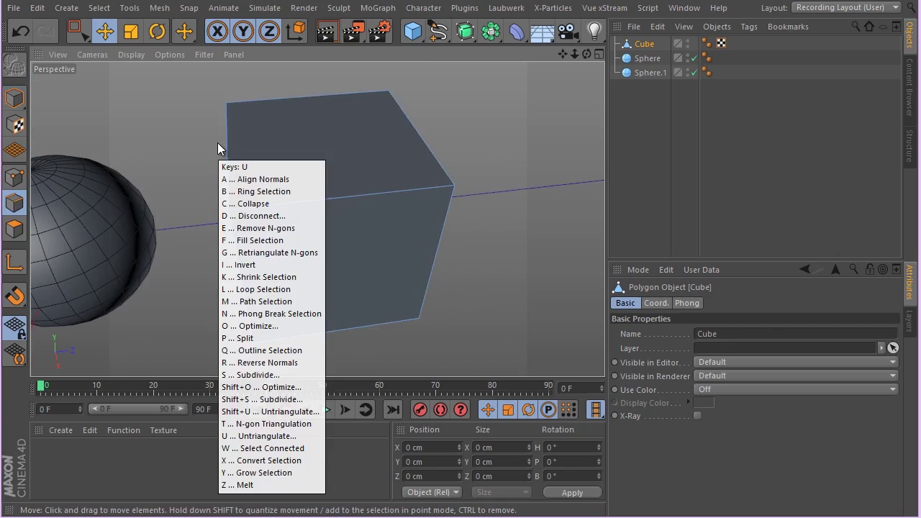
pyautogui.press('b')
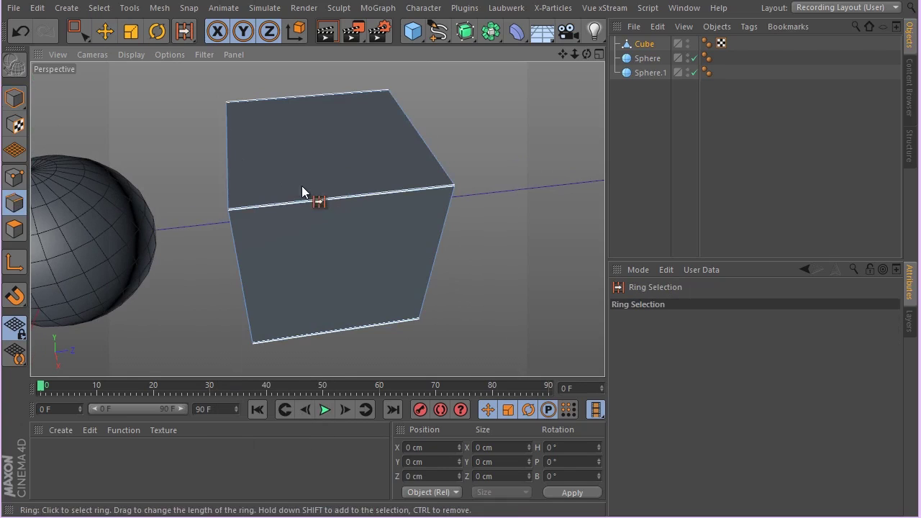
pyautogui.click(99, 7)
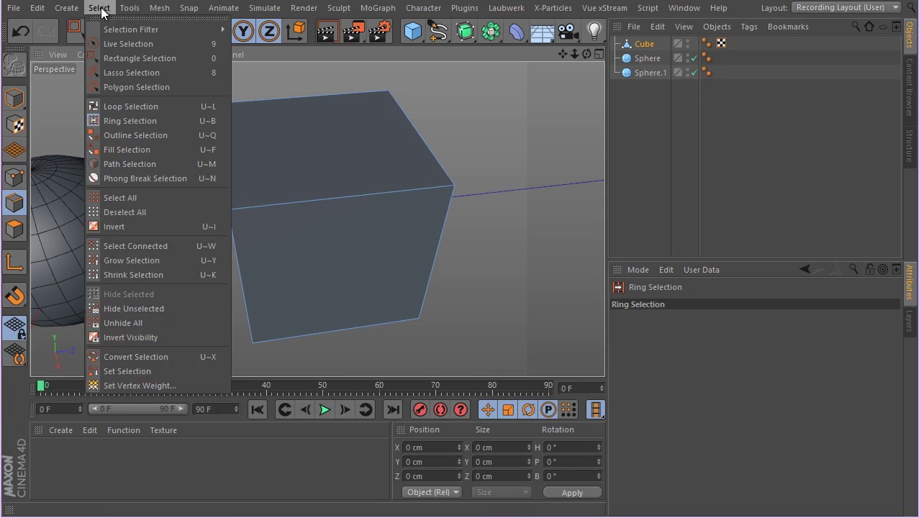
pyautogui.click(534, 79)
pyautogui.click(363, 196)
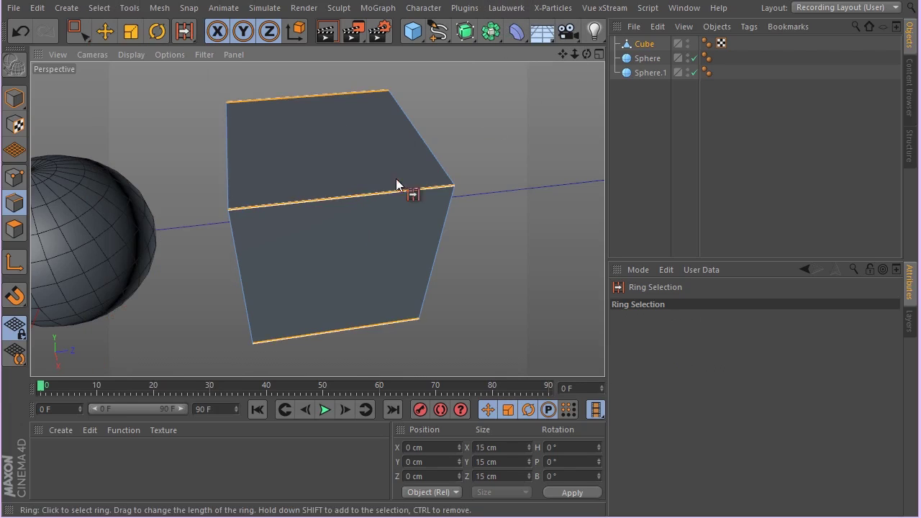
pyautogui.keyDown('alt'); pyautogui.moveTo(395, 178); pyautogui.dragTo(365, 212); pyautogui.keyUp('alt')
# Edge Cut the selected ring with 2 subdivisions and a 250% scale
pyautogui.press('m')
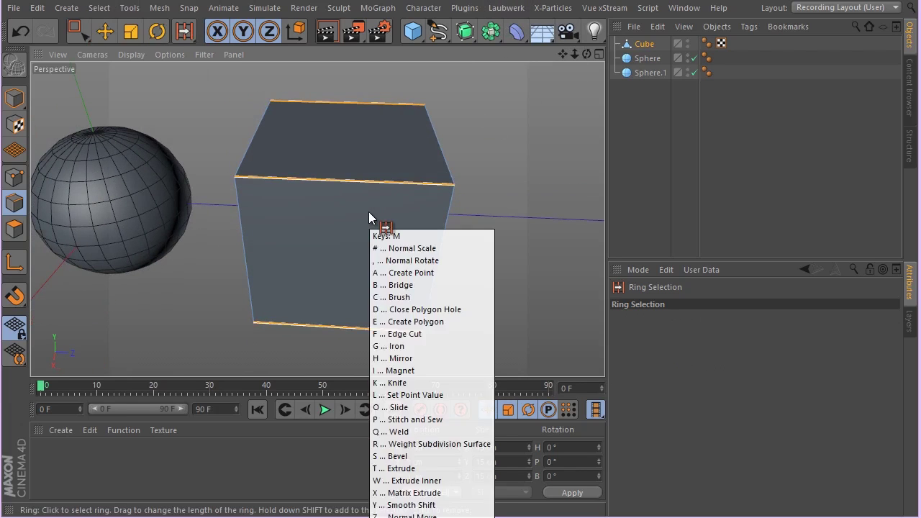
pyautogui.press('f')
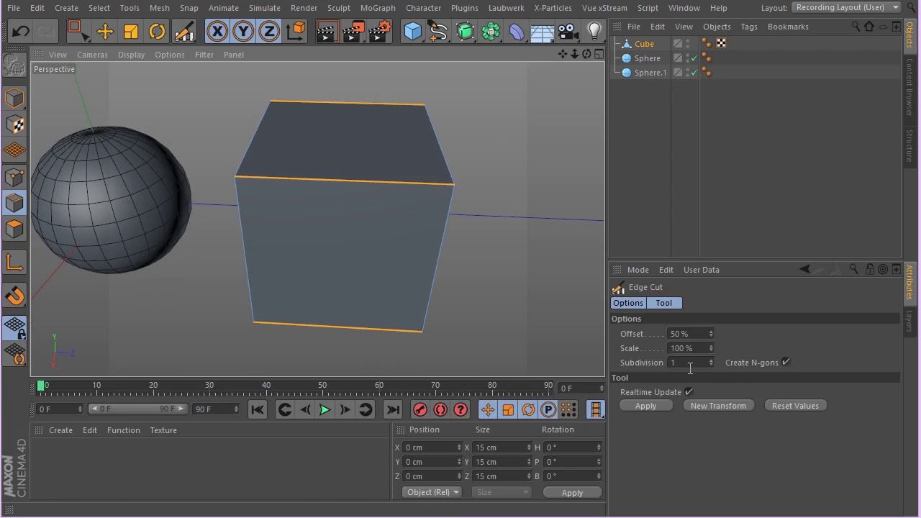
pyautogui.click(710, 360)
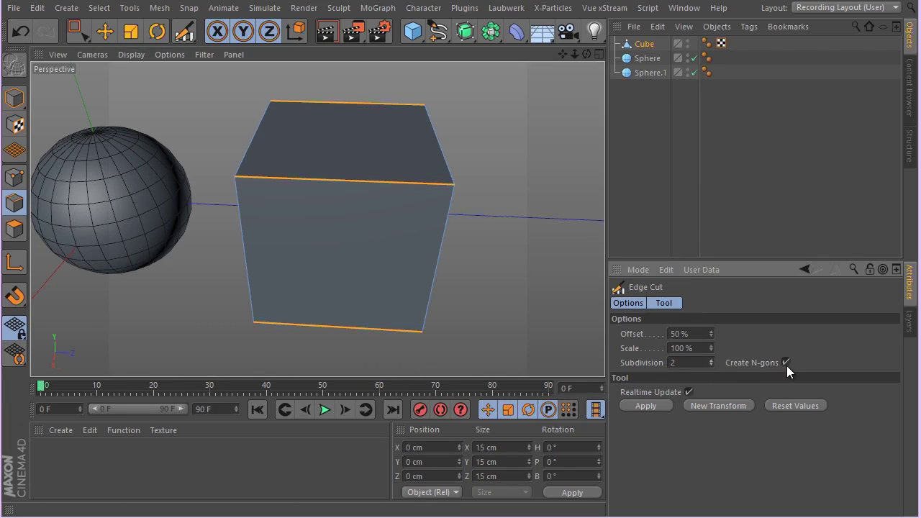
pyautogui.doubleClick(696, 349)
pyautogui.write('250')
pyautogui.click(646, 407)
pyautogui.scroll(2, 328, 187)
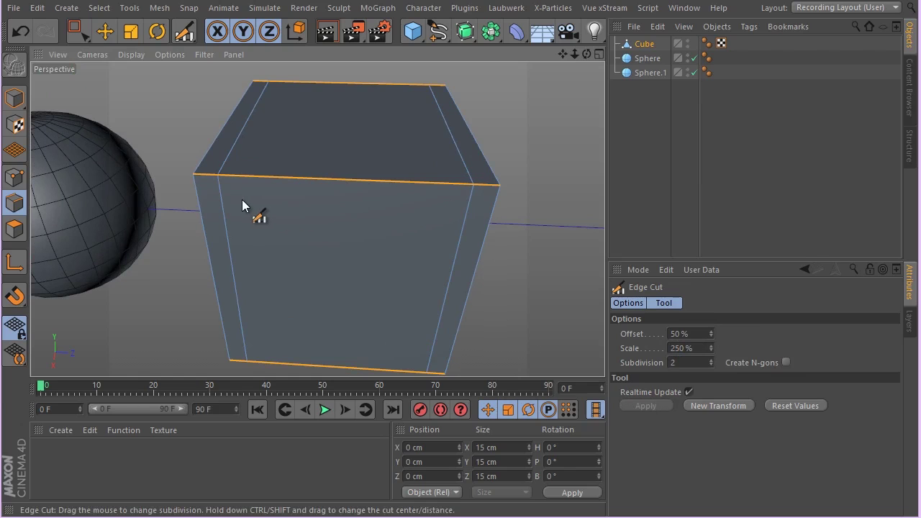
pyautogui.keyDown('alt'); pyautogui.moveTo(242, 205); pyautogui.dragTo(346, 259); pyautogui.keyUp('alt')
# Try a 260% cut scale, then set it back to 250%
pyautogui.doubleClick(689, 348)
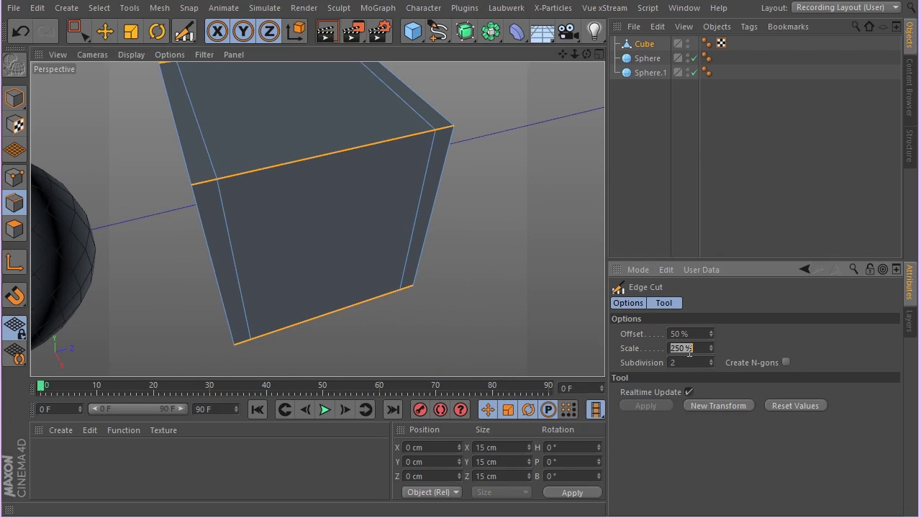
pyautogui.write('260')
pyautogui.press('Return')
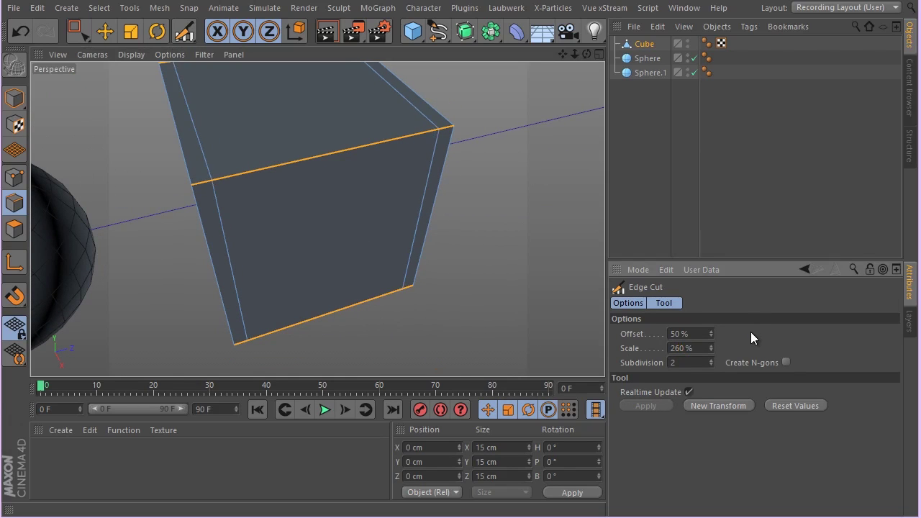
pyautogui.keyDown('alt'); pyautogui.moveTo(555, 339); pyautogui.dragTo(288, 257); pyautogui.keyUp('alt')
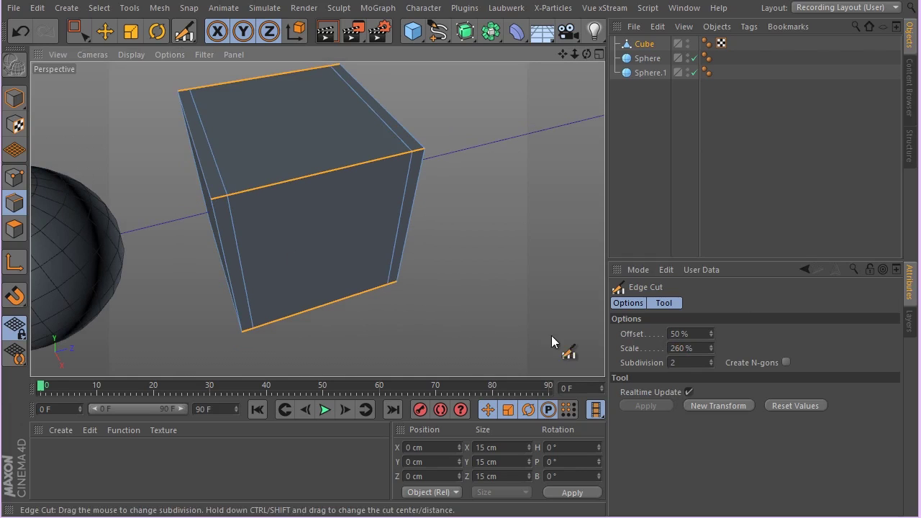
pyautogui.doubleClick(690, 348)
pyautogui.write('250')
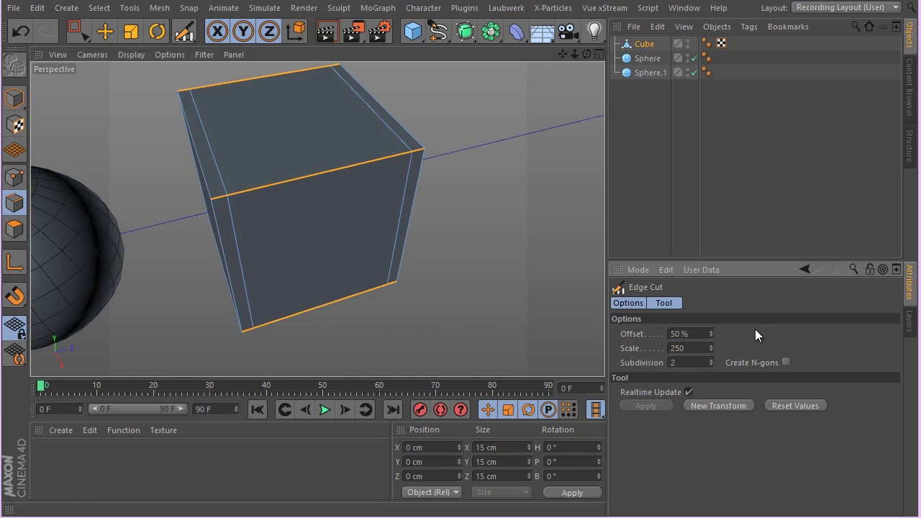
pyautogui.press('Return')
pyautogui.keyDown('alt'); pyautogui.moveTo(338, 281); pyautogui.dragTo(307, 261); pyautogui.keyUp('alt')
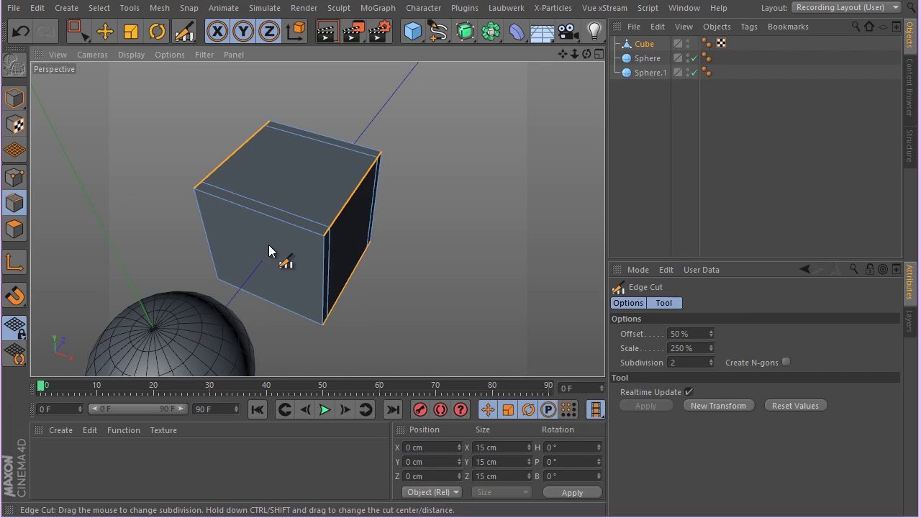
# Ring-select the horizontal edges and Edge Cut new loops through them
pyautogui.press('u')
pyautogui.press('b')
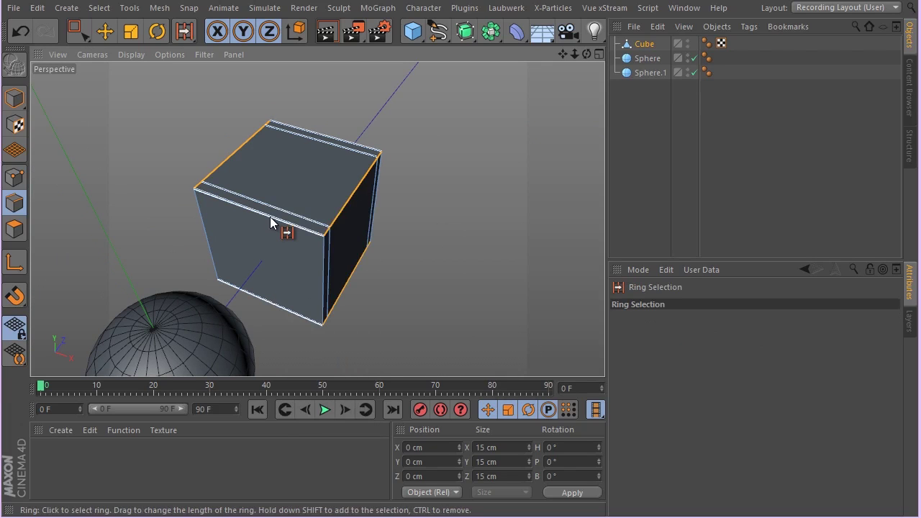
pyautogui.click(270, 222)
pyautogui.press('m')
pyautogui.press('f')
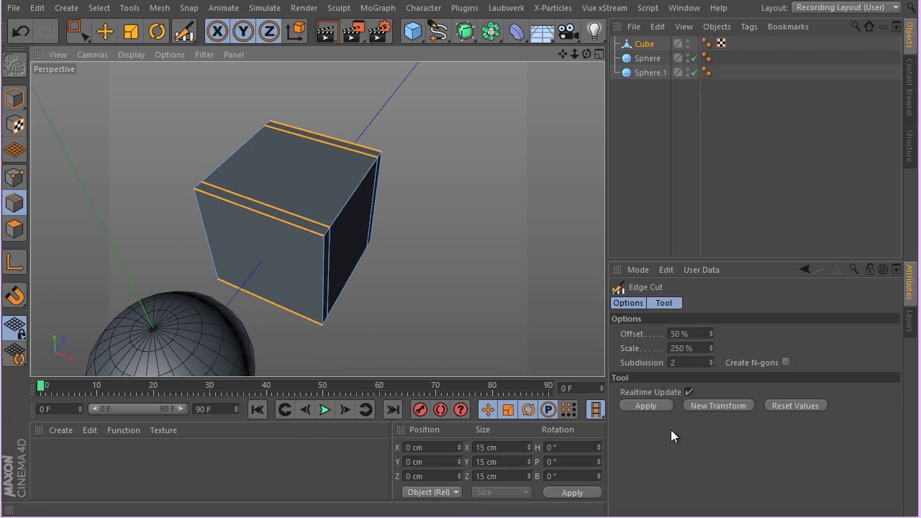
pyautogui.click(641, 407)
pyautogui.keyDown('alt'); pyautogui.moveTo(314, 288); pyautogui.dragTo(251, 216); pyautogui.keyUp('alt')
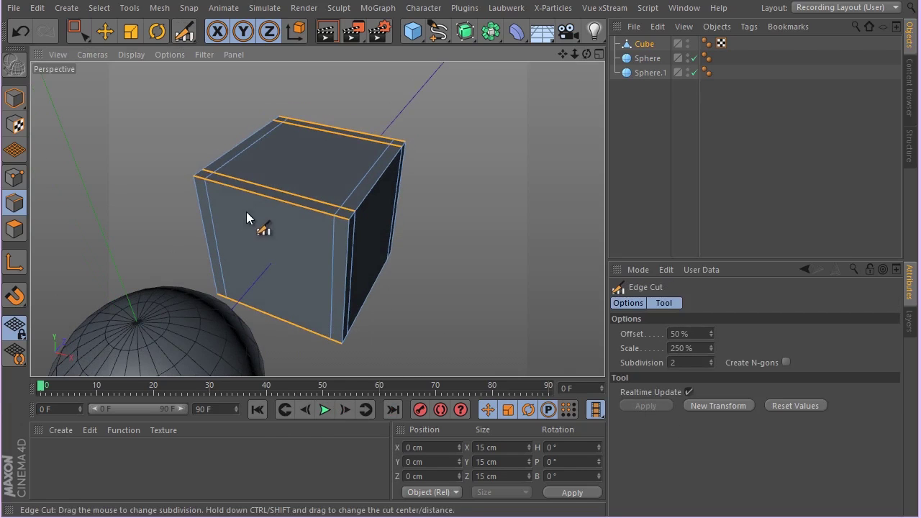
# Ring-select the vertical edges and Edge Cut new loops through them
pyautogui.press('u')
pyautogui.press('b')
pyautogui.click(327, 246)
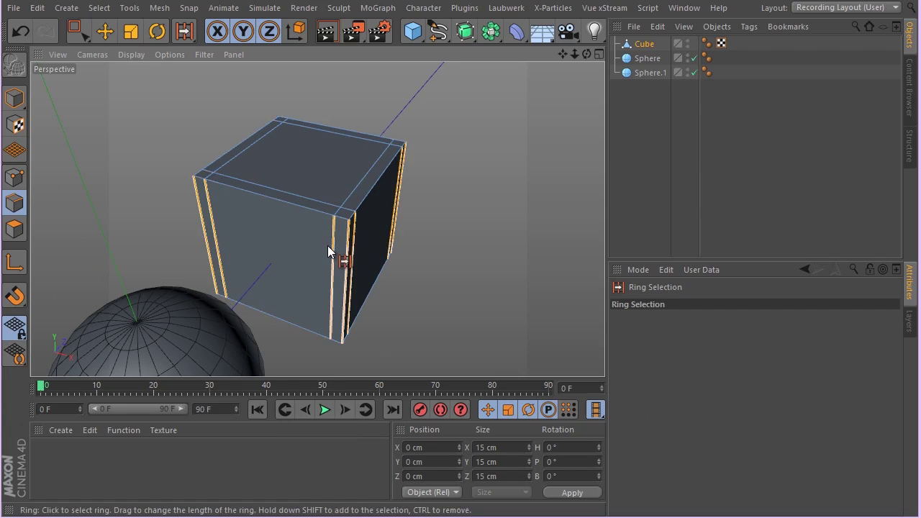
pyautogui.press('m')
pyautogui.press('f')
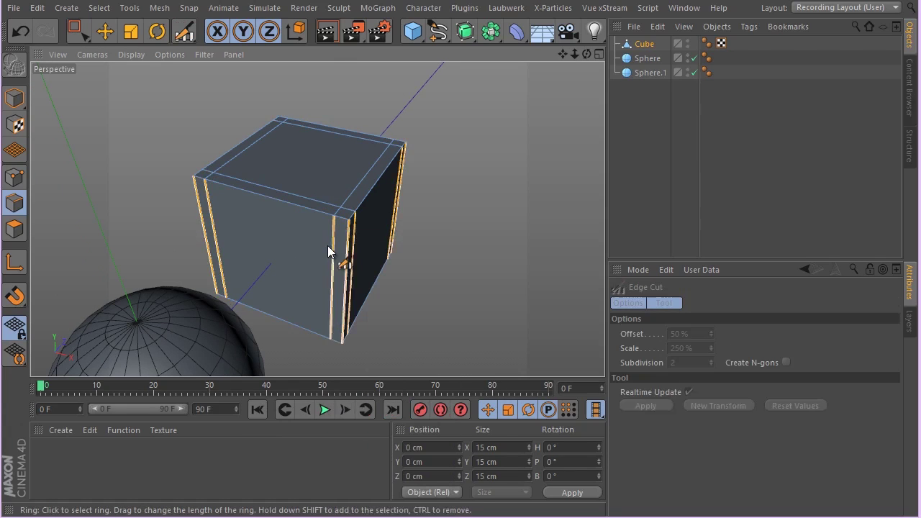
pyautogui.click(646, 406)
pyautogui.keyDown('alt'); pyautogui.moveTo(468, 329); pyautogui.dragTo(205, 282); pyautogui.keyUp('alt')
pyautogui.scroll(-3, 172, 210)
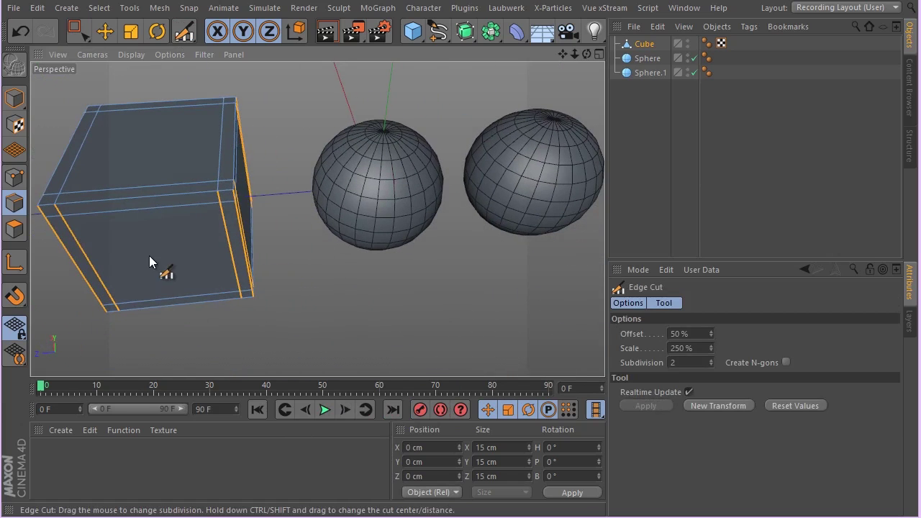
pyautogui.keyDown('alt'); pyautogui.moveTo(154, 263); pyautogui.dragTo(4, 123); pyautogui.keyUp('alt')
# Using Live Selection in Polygon mode, select the front, top and two side centre panels
pyautogui.click(14, 229)
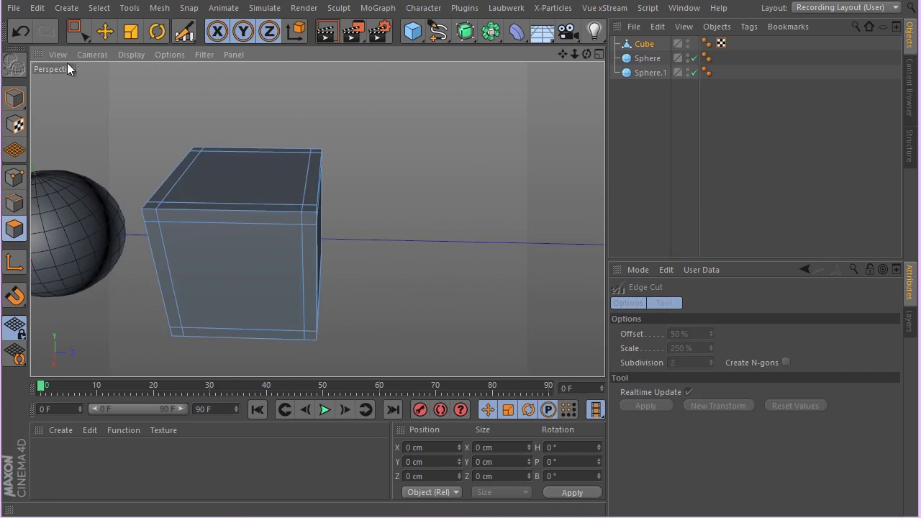
pyautogui.moveTo(79, 31); pyautogui.dragTo(122, 50)
pyautogui.click(218, 154)
pyautogui.click(220, 269)
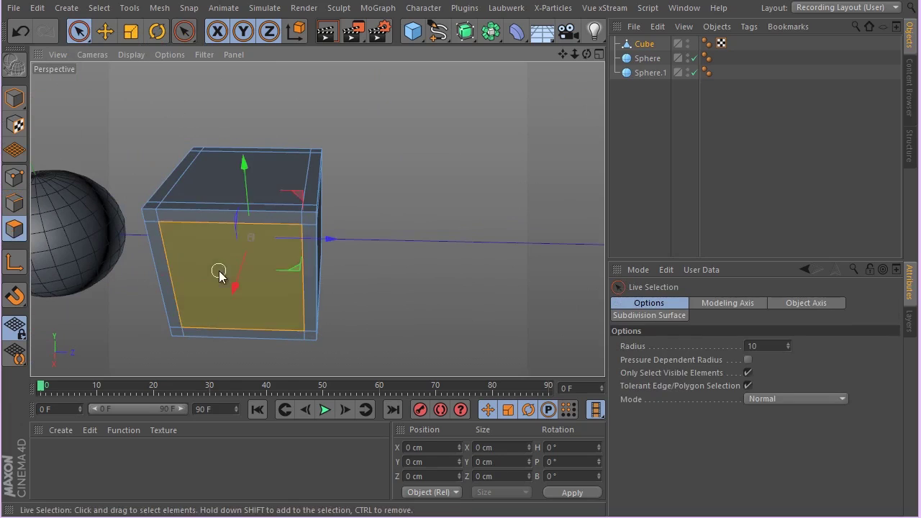
pyautogui.keyDown('shift'); pyautogui.click(248, 183); pyautogui.keyUp('shift')
pyautogui.keyDown('alt'); pyautogui.moveTo(306, 201); pyautogui.dragTo(151, 216); pyautogui.keyUp('alt')
pyautogui.keyDown('shift'); pyautogui.click(329, 253); pyautogui.keyUp('shift')
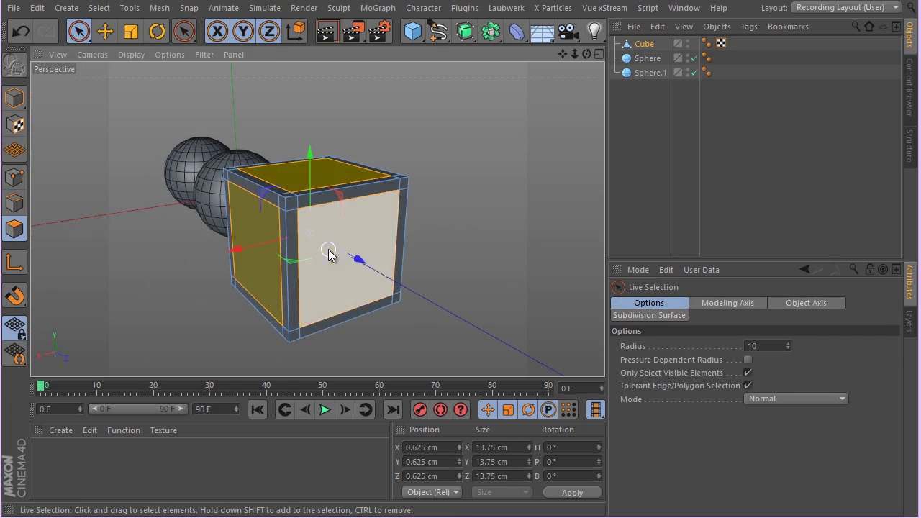
pyautogui.moveTo(329, 252)
pyautogui.keyDown('alt'); pyautogui.mouseDown()
pyautogui.moveTo(137, 247)
pyautogui.moveTo(312, 246)
pyautogui.mouseUp(); pyautogui.keyUp('alt')
pyautogui.keyDown('shift'); pyautogui.click(434, 231); pyautogui.keyUp('shift')
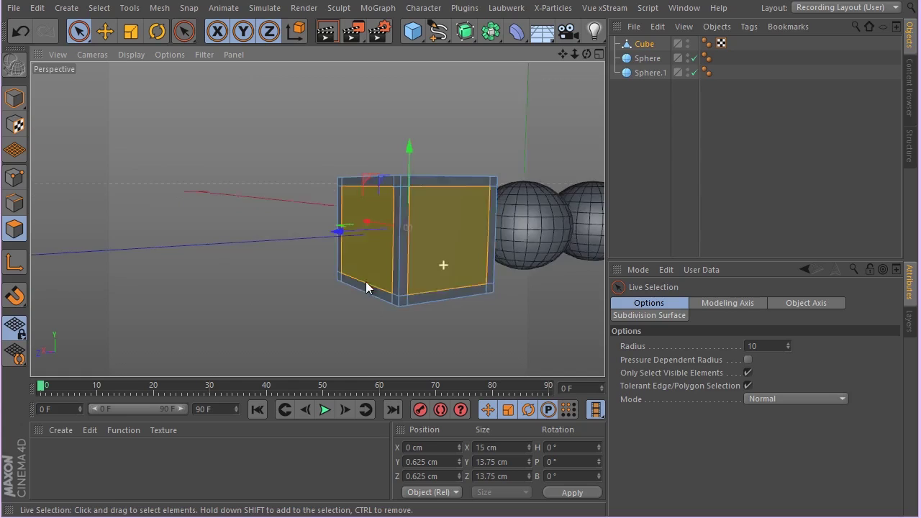
# Add the left, bottom and near centre panels, then maximise the Front view
pyautogui.keyDown('alt'); pyautogui.moveTo(365, 288); pyautogui.dragTo(231, 282); pyautogui.keyUp('alt')
pyautogui.keyDown('alt'); pyautogui.moveTo(298, 289); pyautogui.dragTo(178, 296); pyautogui.keyUp('alt')
pyautogui.keyDown('shift'); pyautogui.click(364, 275); pyautogui.keyUp('shift')
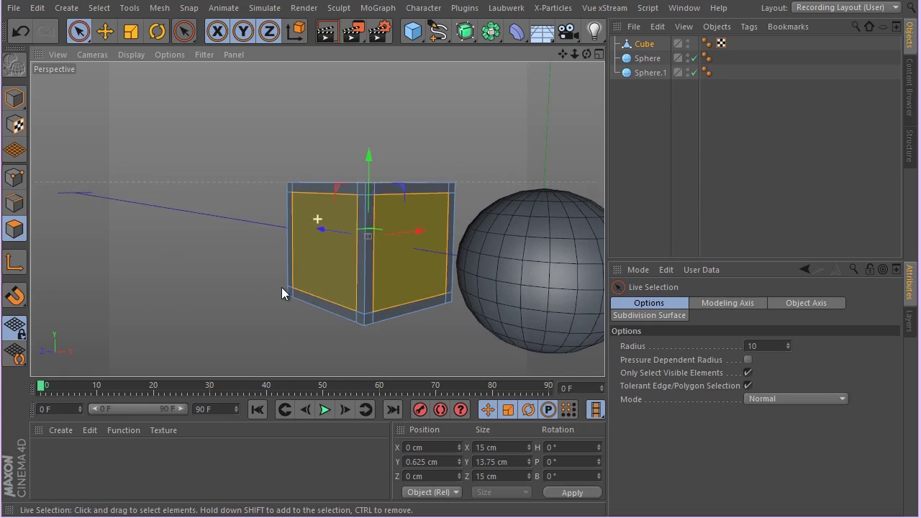
pyautogui.keyDown('alt'); pyautogui.moveTo(281, 292); pyautogui.dragTo(345, 259); pyautogui.keyUp('alt')
pyautogui.keyDown('shift'); pyautogui.click(364, 317); pyautogui.keyUp('shift')
pyautogui.keyDown('alt'); pyautogui.moveTo(247, 273); pyautogui.dragTo(551, 362); pyautogui.keyUp('alt')
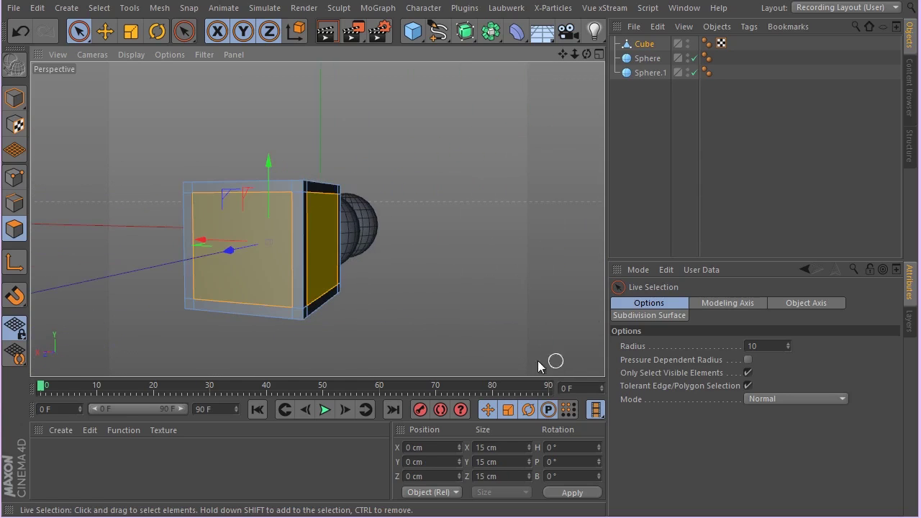
pyautogui.keyDown('alt'); pyautogui.moveTo(220, 230); pyautogui.dragTo(309, 294); pyautogui.keyUp('alt')
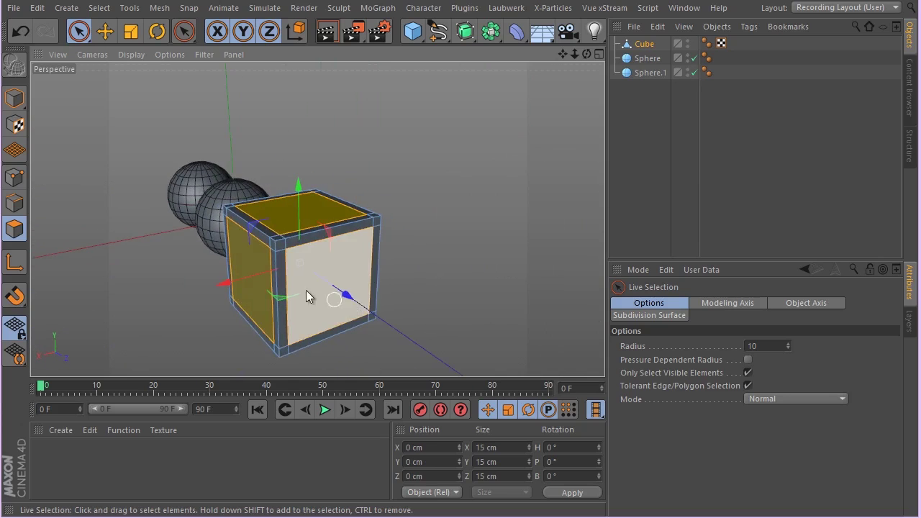
pyautogui.keyDown('shift'); pyautogui.click(308, 295); pyautogui.keyUp('shift')
pyautogui.middleClick(338, 291)
pyautogui.middleClick(424, 291)
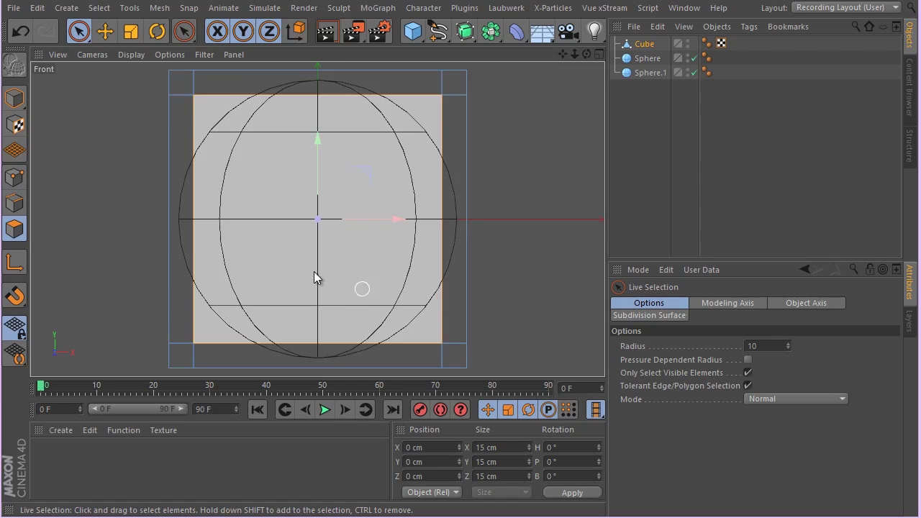
# Switch to wireframe and extrude the centre panels inward to about -0.79 cm
pyautogui.press('n')
pyautogui.press('g')
pyautogui.rightClick(529, 153)
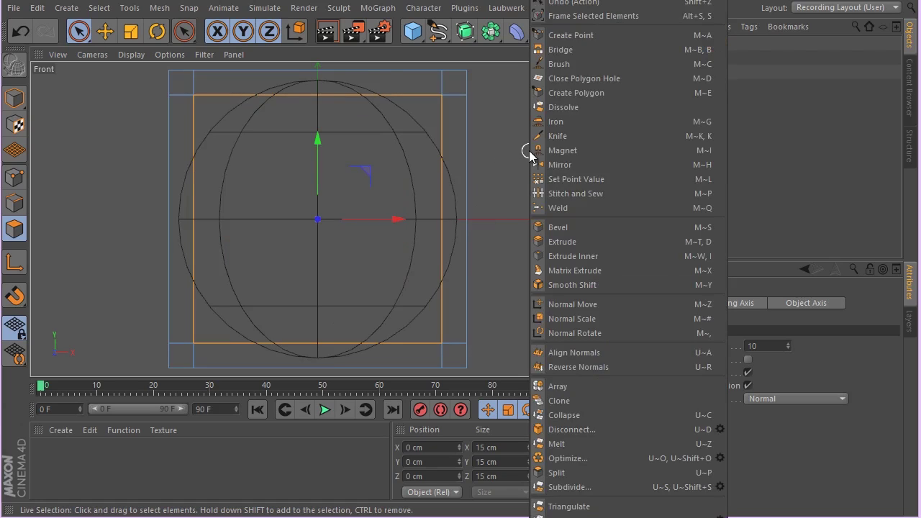
pyautogui.click(595, 239)
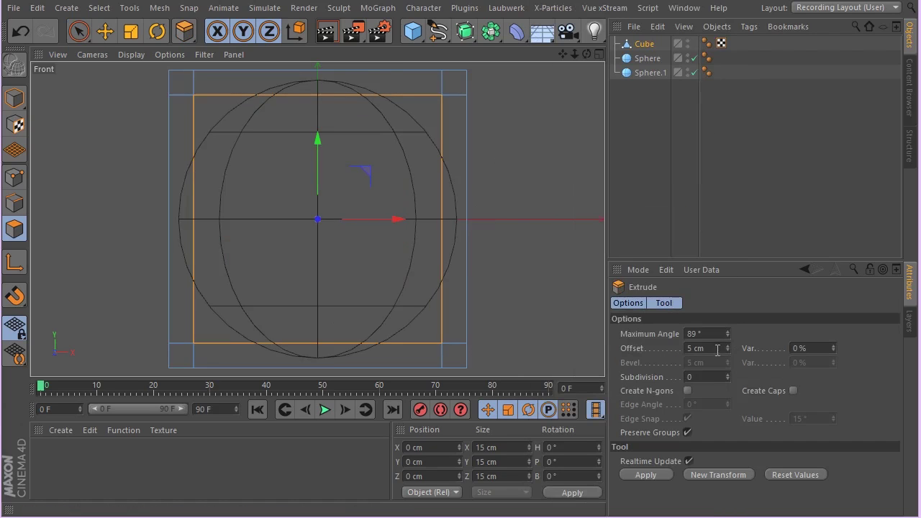
pyautogui.moveTo(727, 345); pyautogui.dragTo(726, 340)
pyautogui.middleClick(194, 225)
pyautogui.middleClick(165, 206)
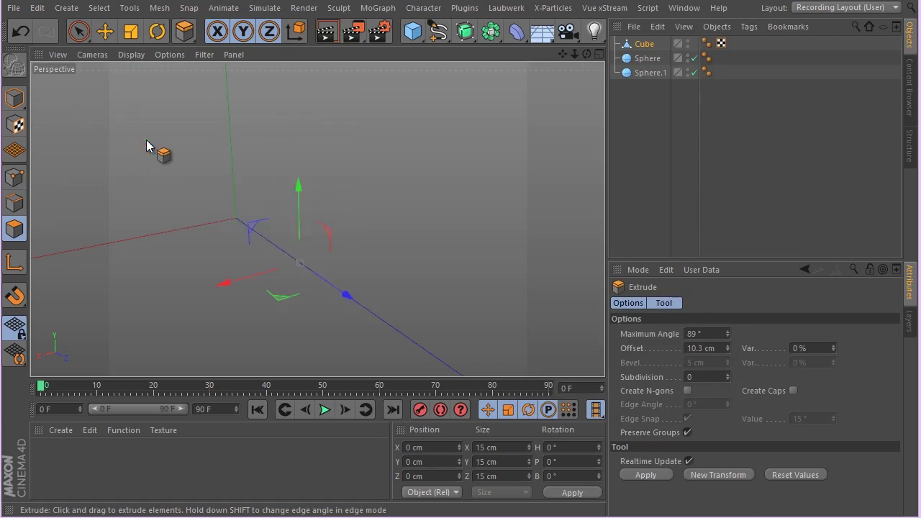
pyautogui.scroll(5, 216, 223)
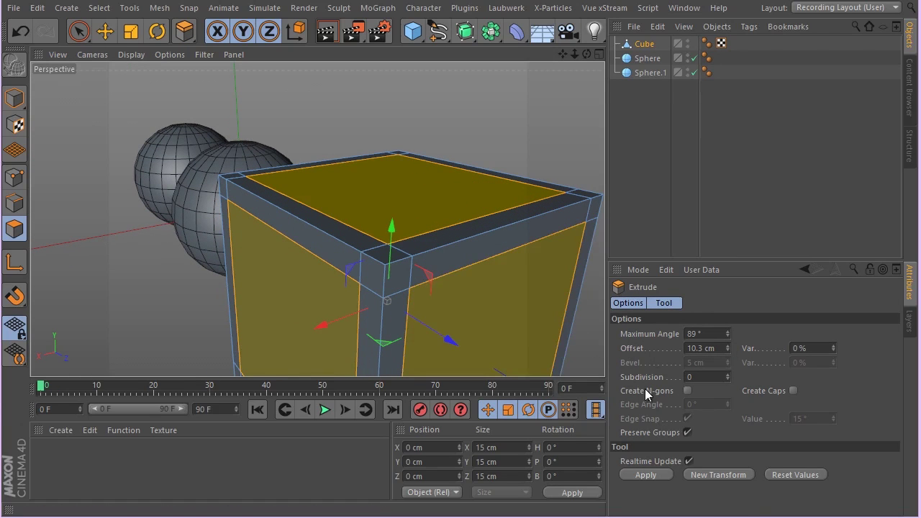
pyautogui.click(712, 348)
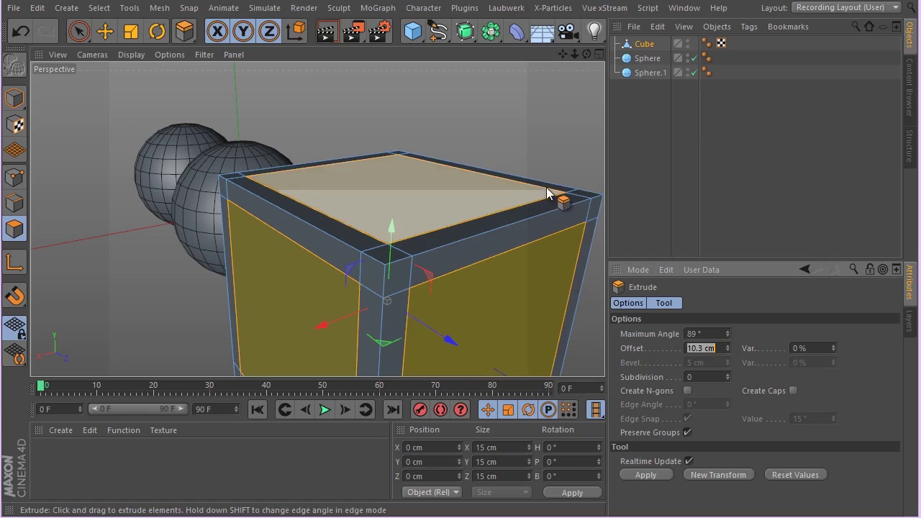
pyautogui.moveTo(568, 151); pyautogui.dragTo(483, 261)
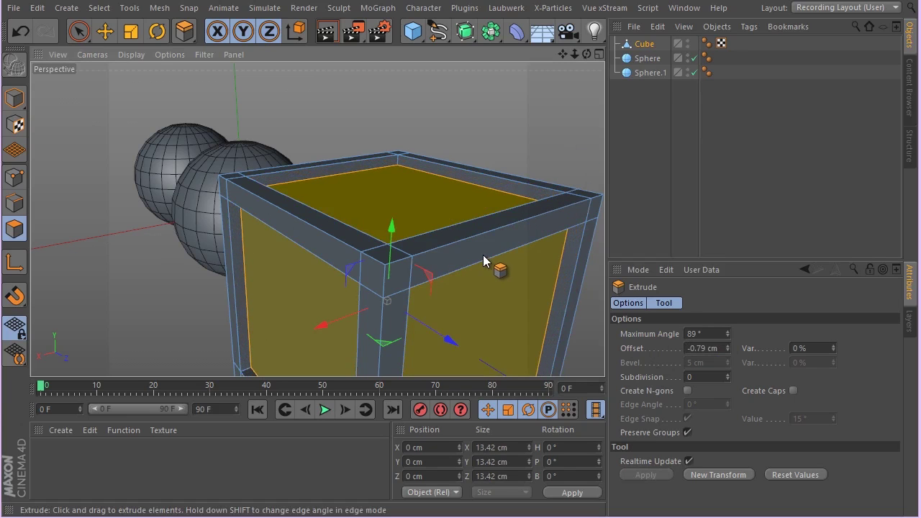
# Zoom into the Front view and fine-tune the extrude offset to -1.25 cm
pyautogui.middleClick(513, 180)
pyautogui.middleClick(432, 247)
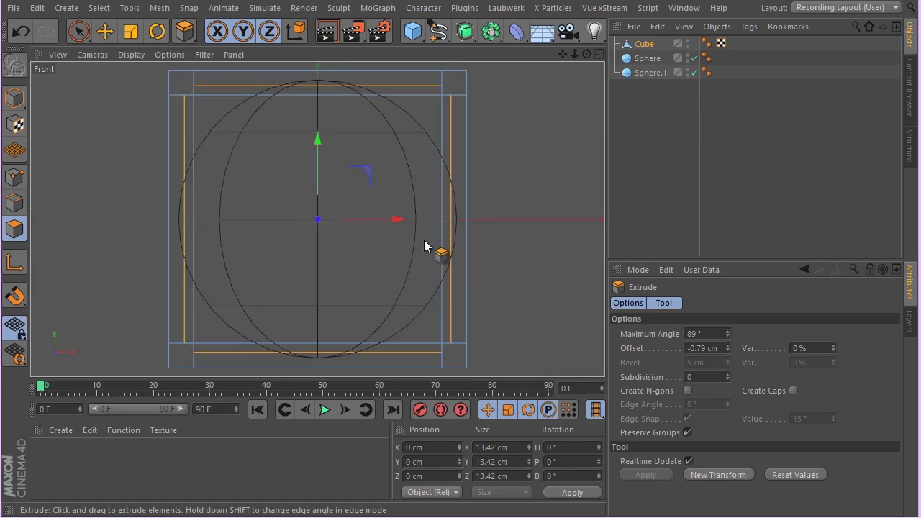
pyautogui.scroll(4, 497, 257)
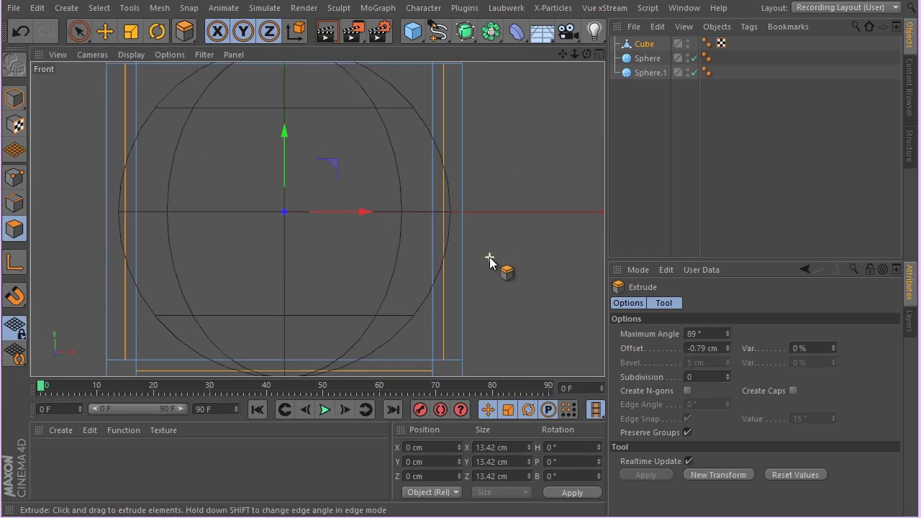
pyautogui.scroll(5, 423, 299)
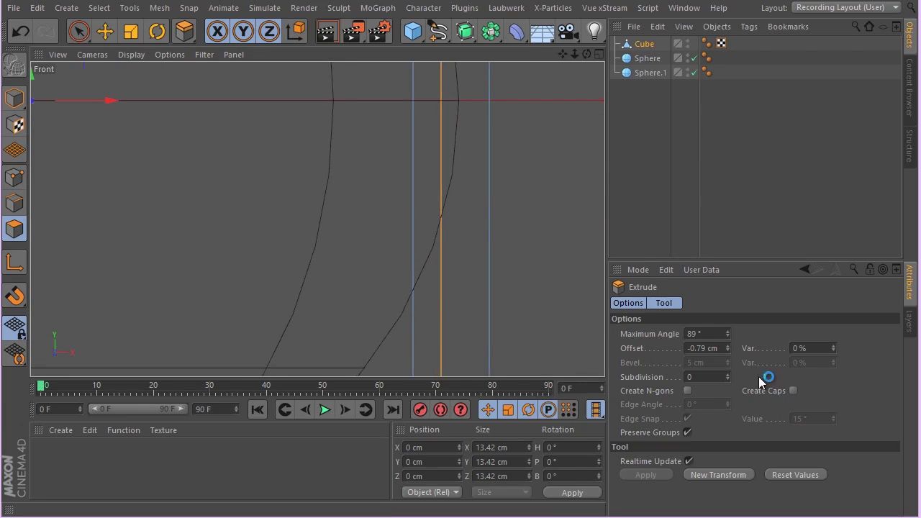
pyautogui.moveTo(727, 348); pyautogui.dragTo(727, 348)
pyautogui.scroll(8, 353, 297)
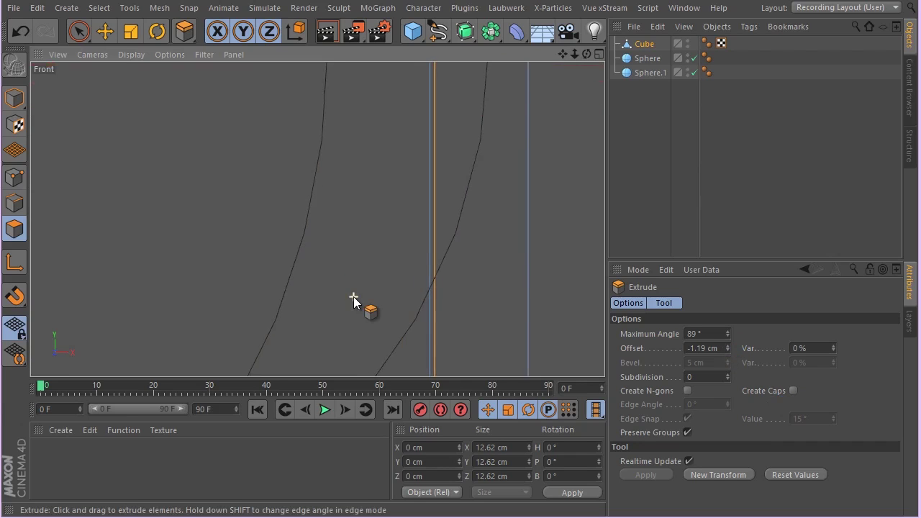
pyautogui.scroll(-3, 466, 265)
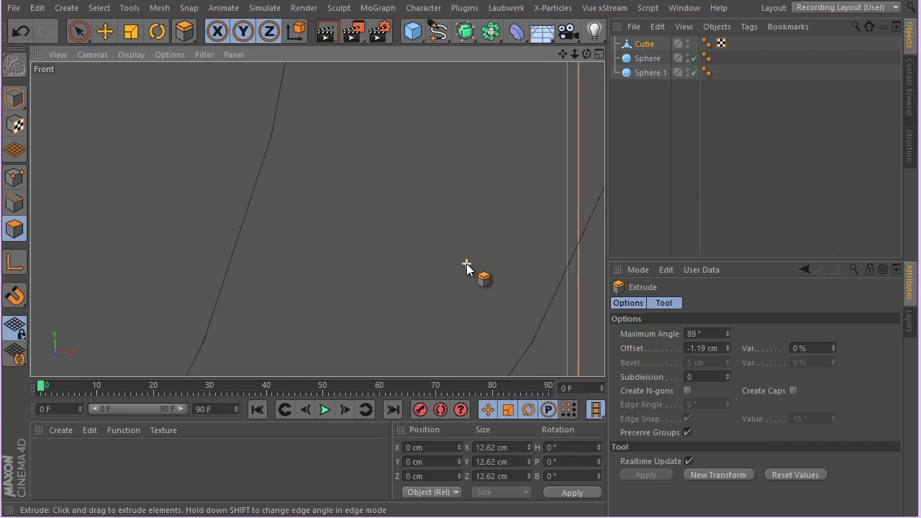
pyautogui.scroll(5, 587, 264)
pyautogui.scroll(5, 587, 264)
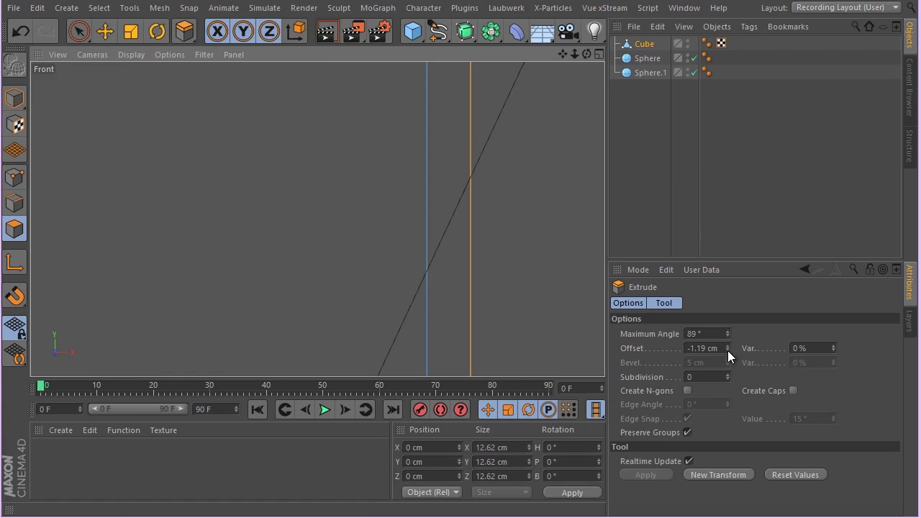
pyautogui.click(728, 351)
pyautogui.click(728, 351)
pyautogui.click(728, 351)
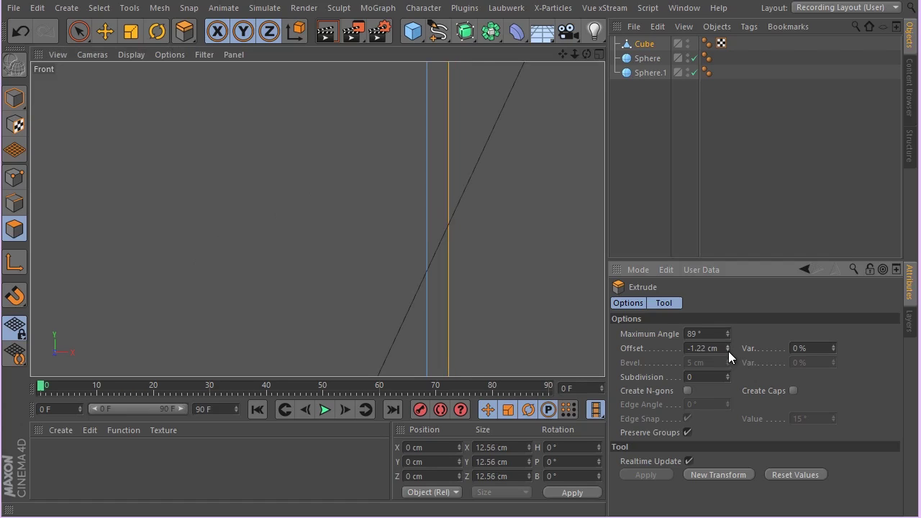
pyautogui.click(726, 350)
pyautogui.click(726, 350)
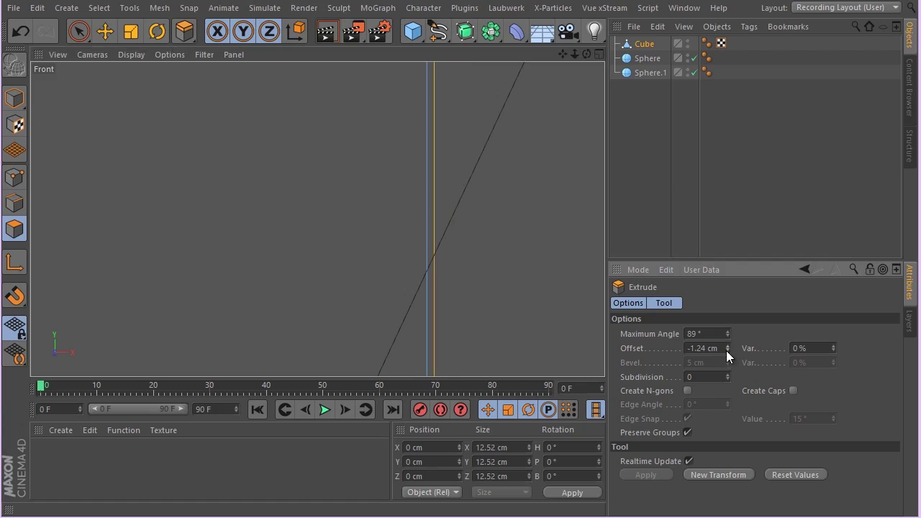
pyautogui.click(727, 351)
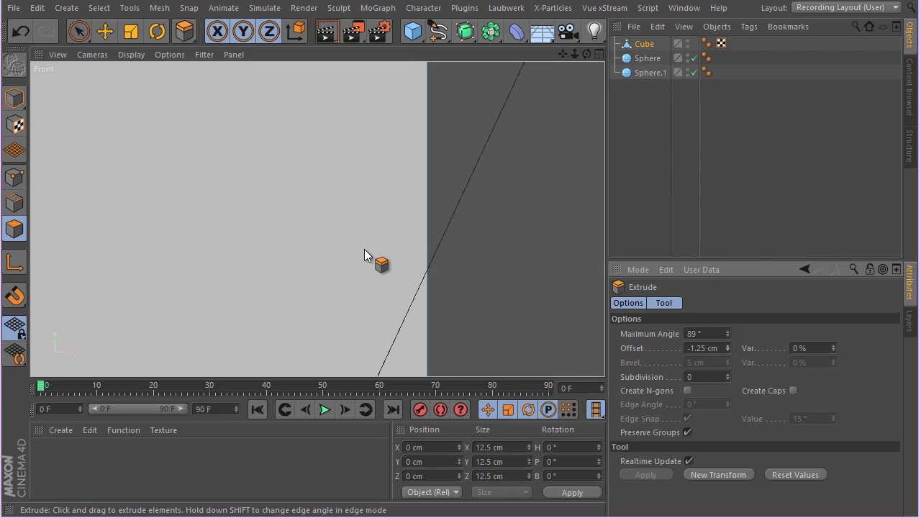
# Delete the selected inset centre faces and orbit inside the resulting cube frame
pyautogui.middleClick(248, 189)
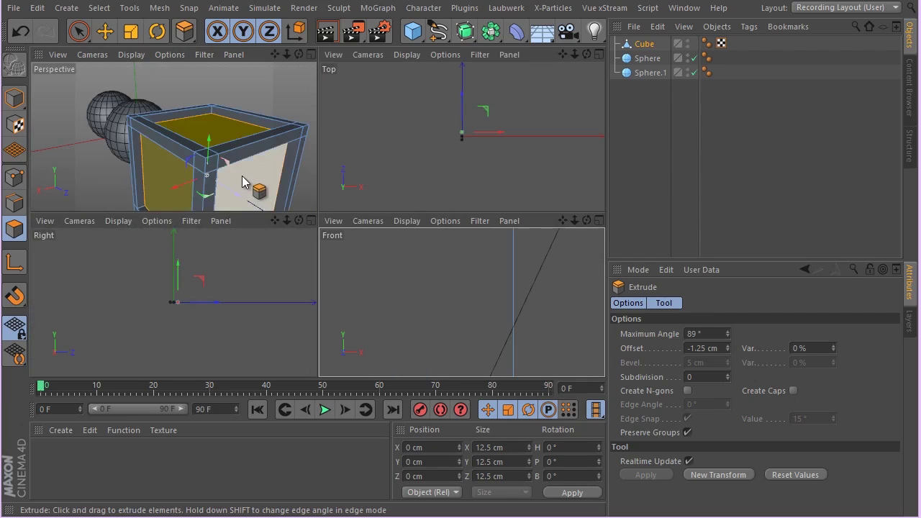
pyautogui.middleClick(220, 169)
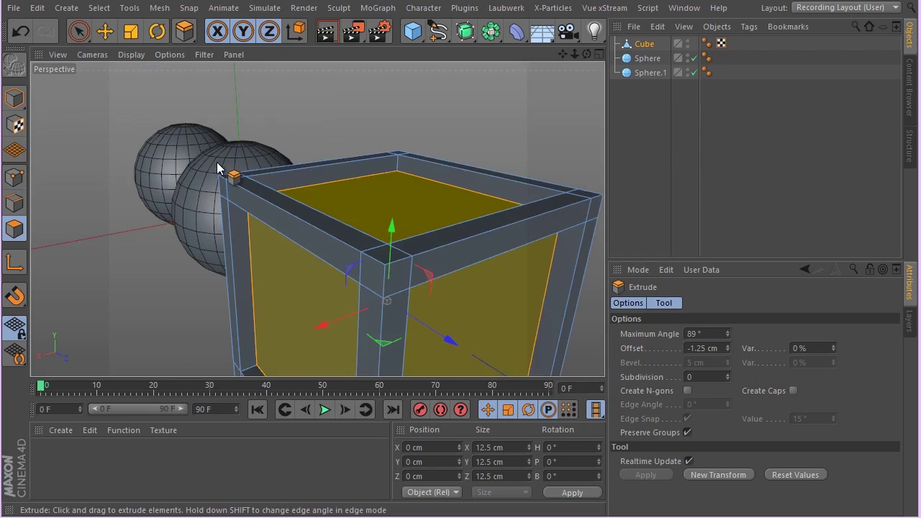
pyautogui.click(14, 98)
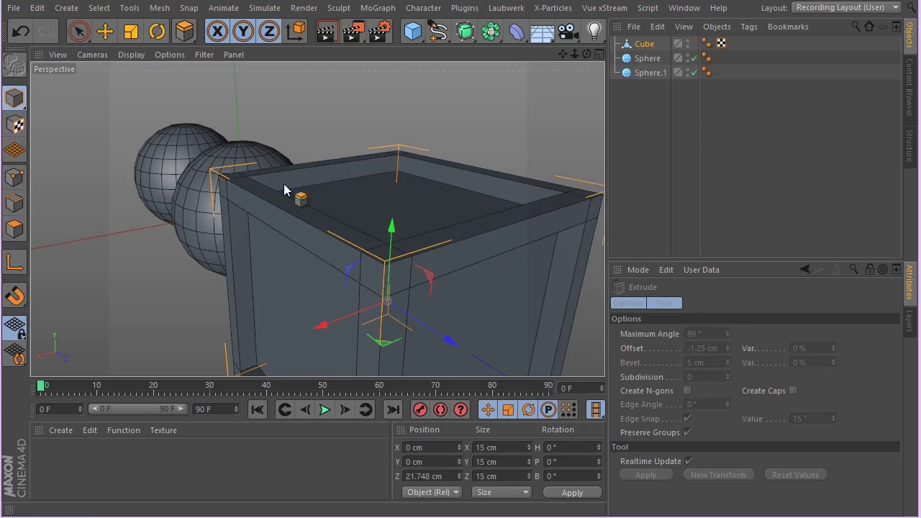
pyautogui.hotkey('ctrl', 'z')
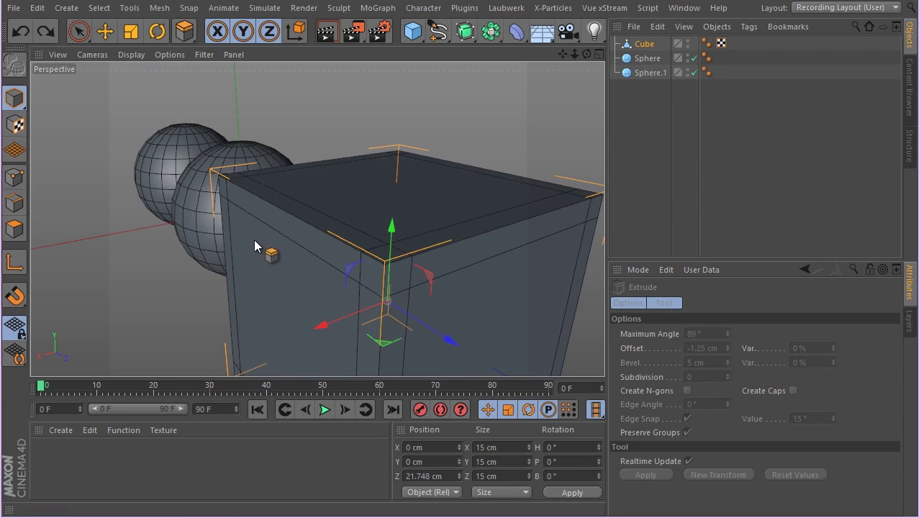
pyautogui.click(45, 31)
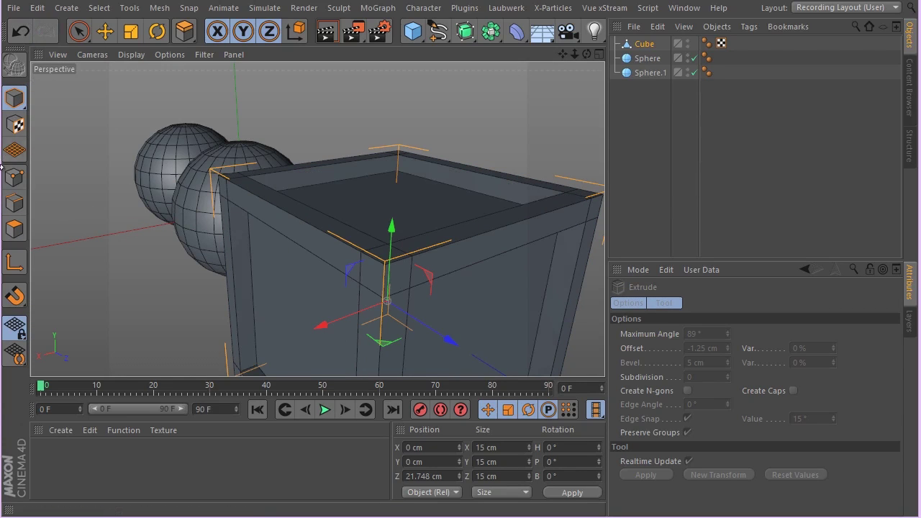
pyautogui.click(13, 229)
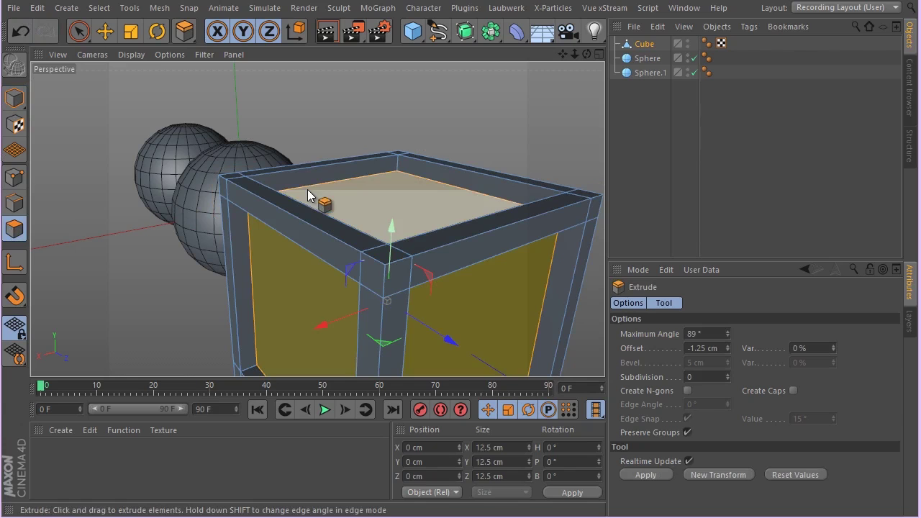
pyautogui.press('Delete')
pyautogui.scroll(10, 380, 222)
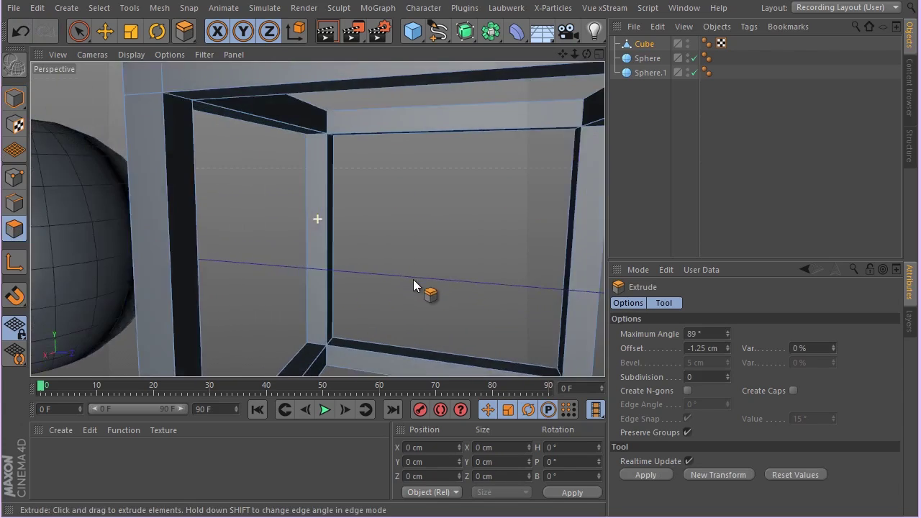
pyautogui.keyDown('alt'); pyautogui.moveTo(414, 286); pyautogui.dragTo(294, 303); pyautogui.keyUp('alt')
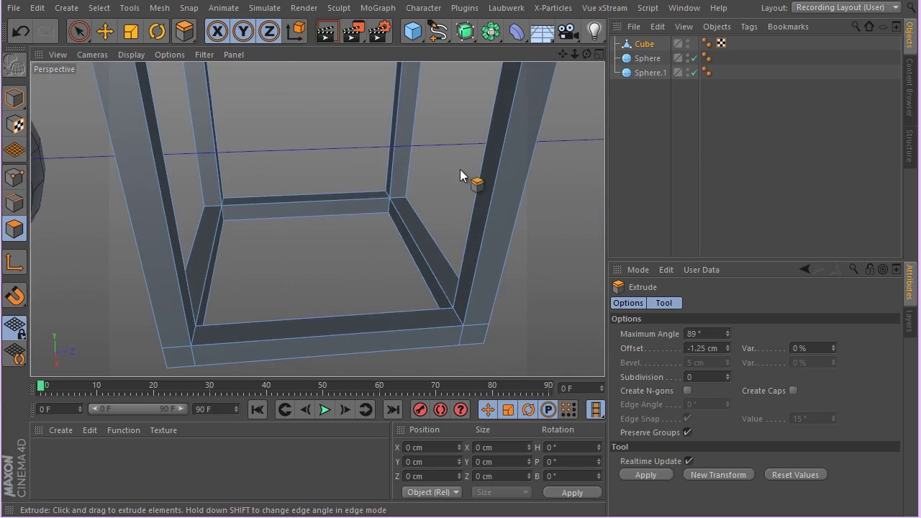
# Select all of the frame's edges and run Optimize in Point mode
pyautogui.click(15, 203)
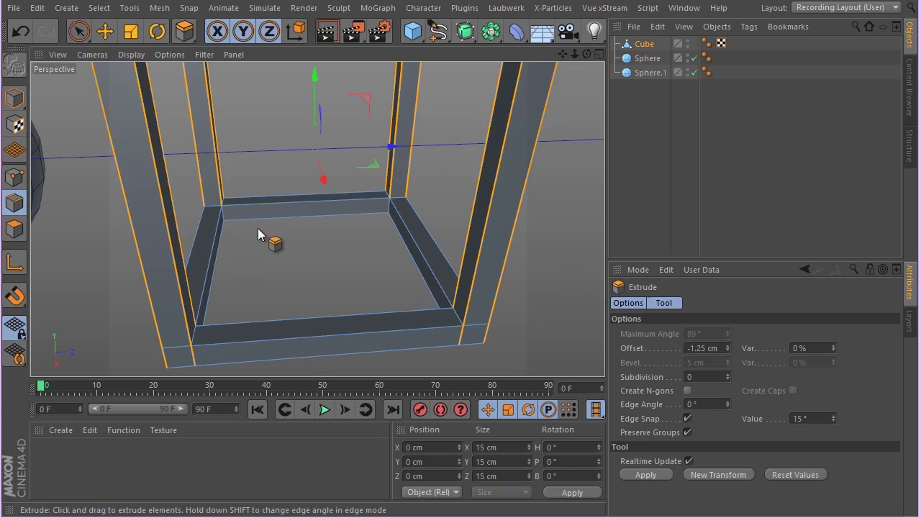
pyautogui.hotkey('ctrl', 'a')
pyautogui.click(15, 176)
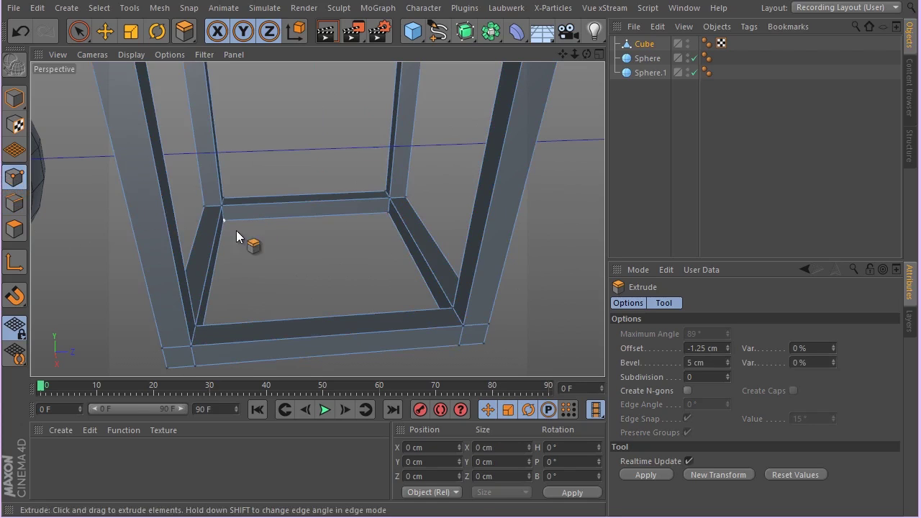
pyautogui.rightClick(302, 260)
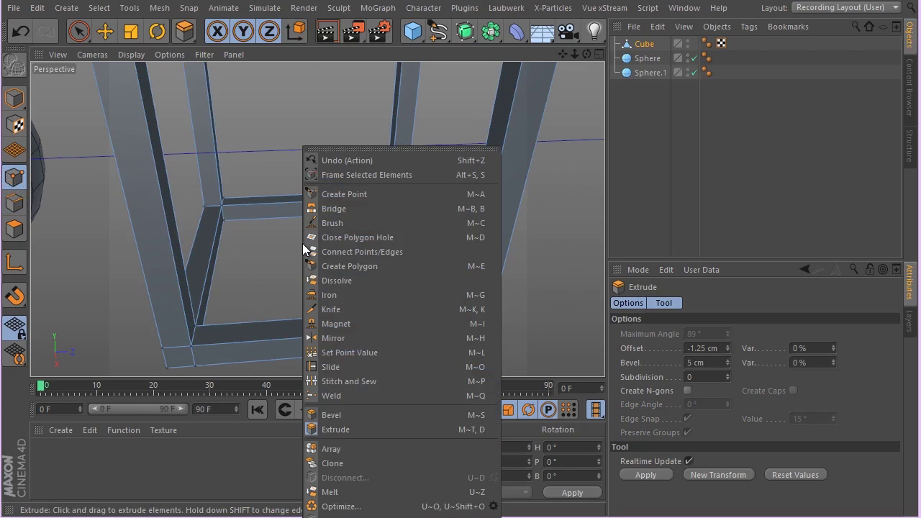
pyautogui.click(410, 506)
# Select all polygons, run Optimize on them, and return to Model mode
pyautogui.click(14, 228)
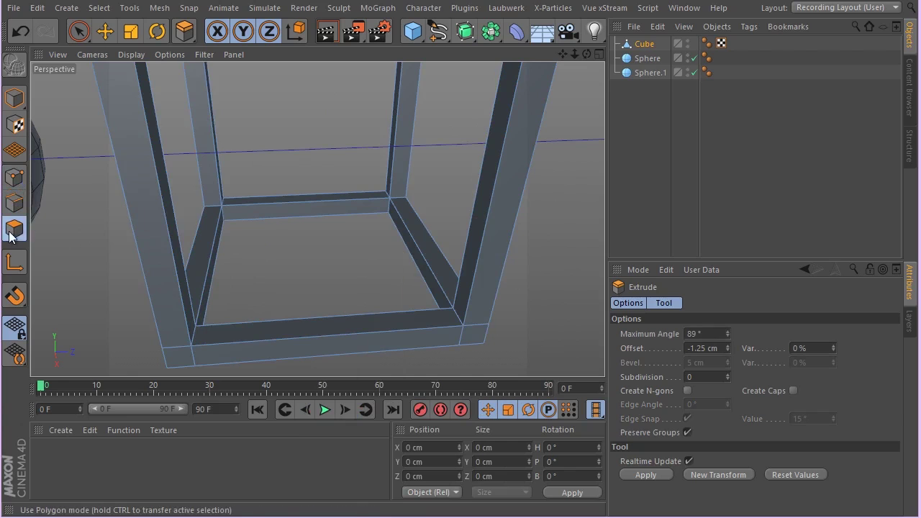
pyautogui.hotkey('ctrl', 'a')
pyautogui.rightClick(247, 240)
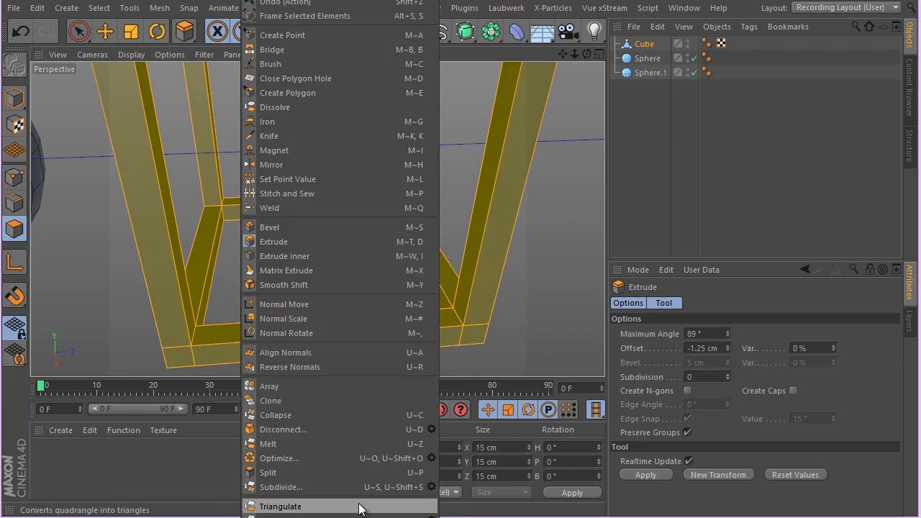
pyautogui.click(350, 461)
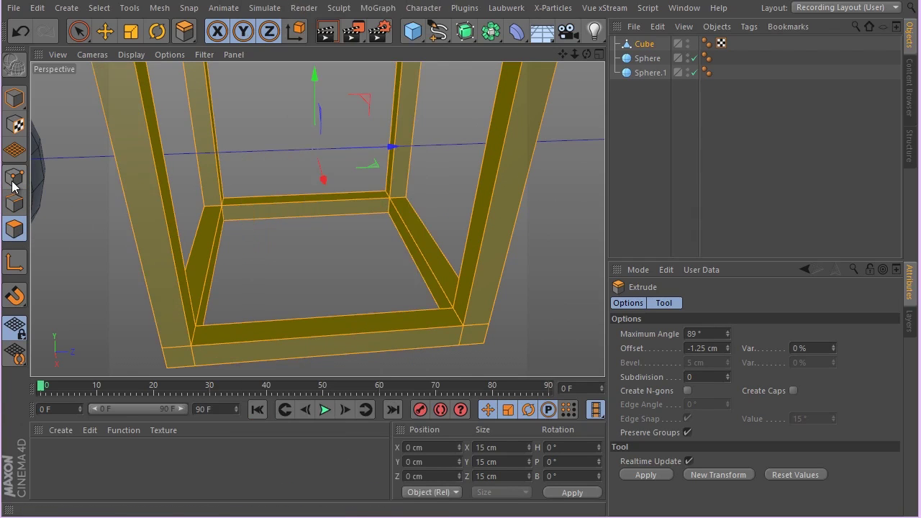
pyautogui.click(15, 99)
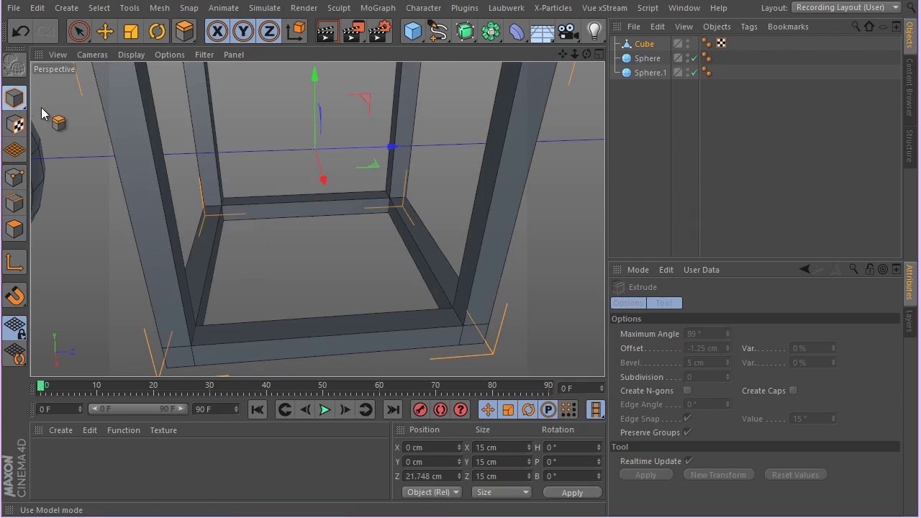
pyautogui.scroll(-3, 211, 184)
# Bevel the cube frame's edges with a 0.08 cm offset and 2 subdivisions
pyautogui.scroll(-2, 201, 167)
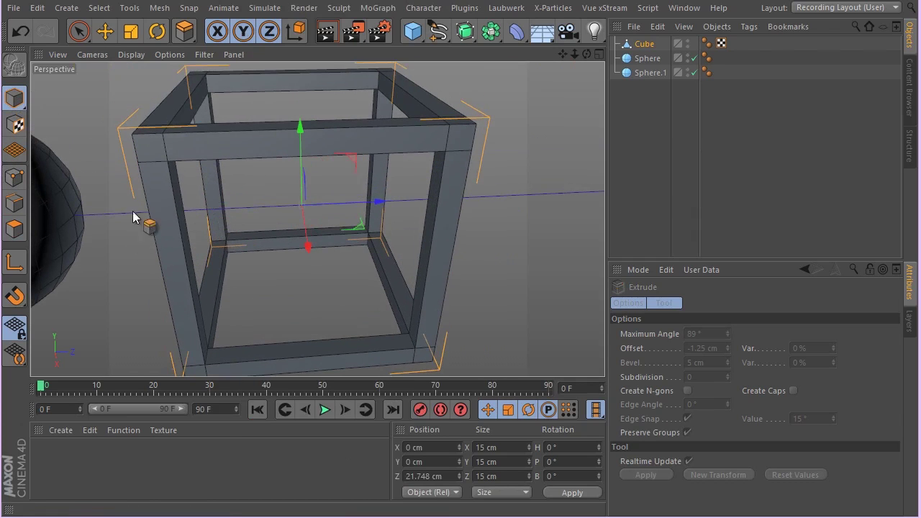
pyautogui.click(15, 203)
pyautogui.rightClick(293, 262)
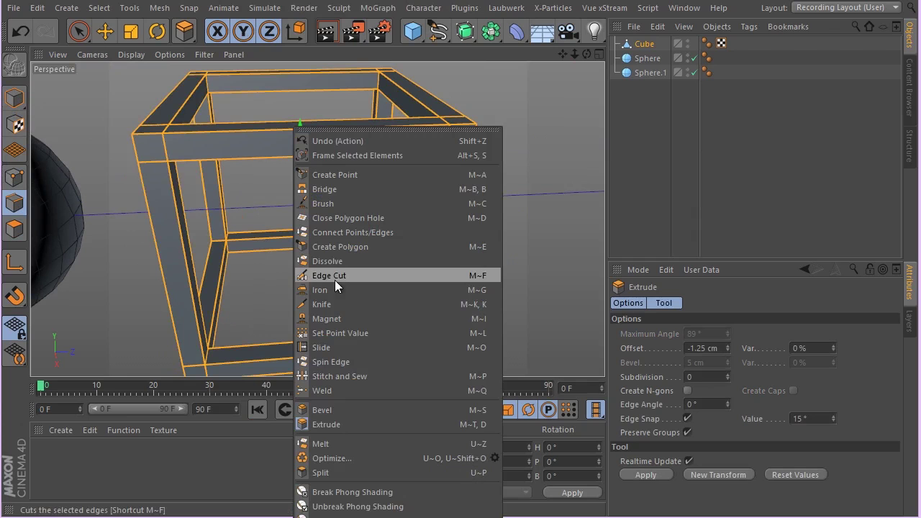
pyautogui.click(370, 409)
pyautogui.scroll(5, 130, 137)
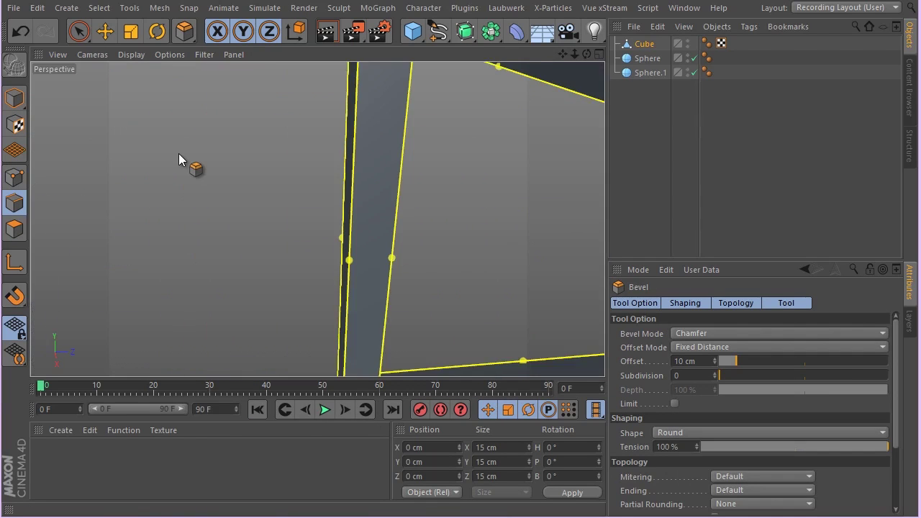
pyautogui.scroll(-2, 179, 153)
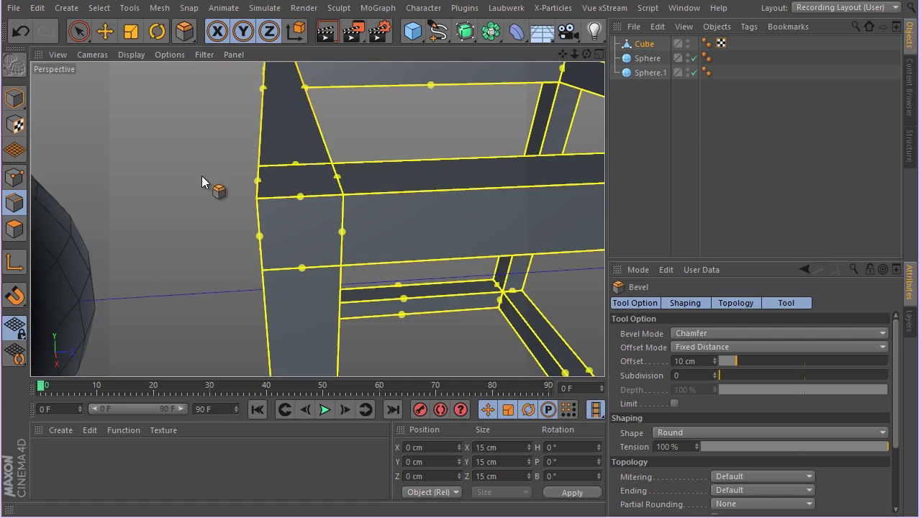
pyautogui.moveTo(200, 182); pyautogui.dragTo(484, 255)
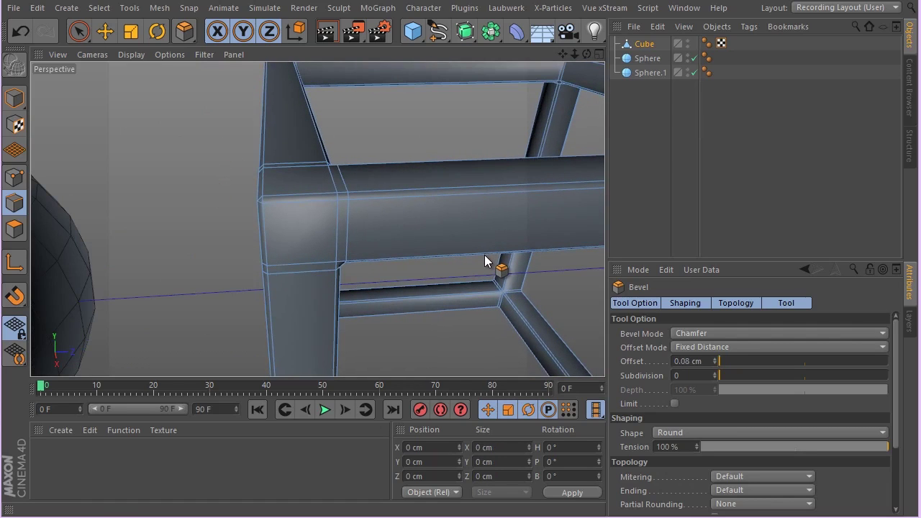
pyautogui.hotkey('ctrl', 'a')
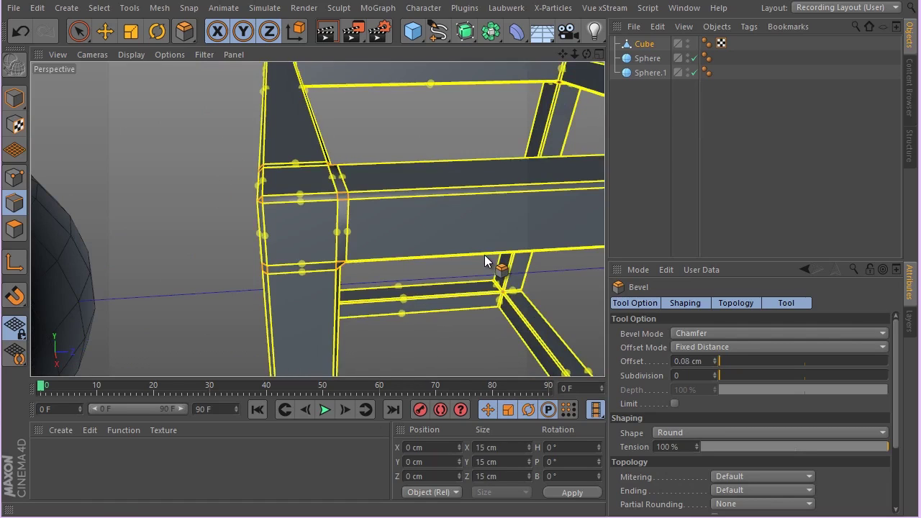
pyautogui.click(715, 373)
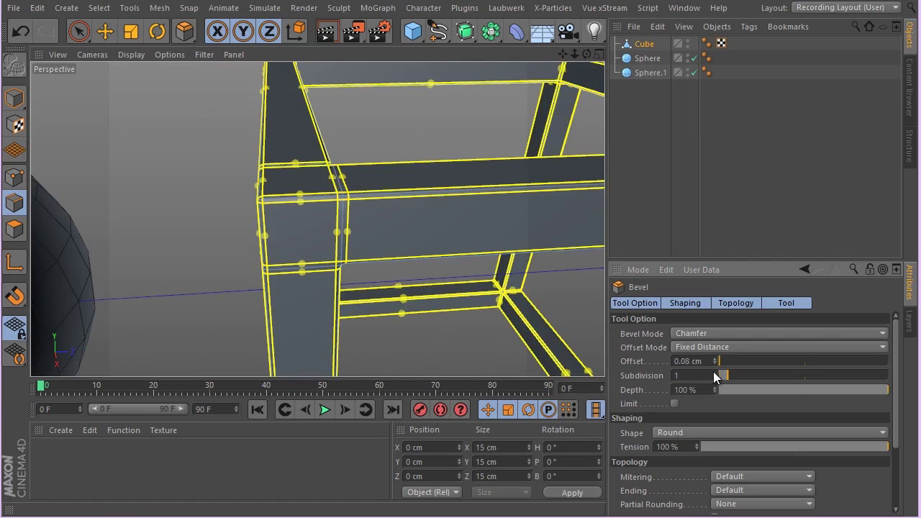
pyautogui.click(713, 371)
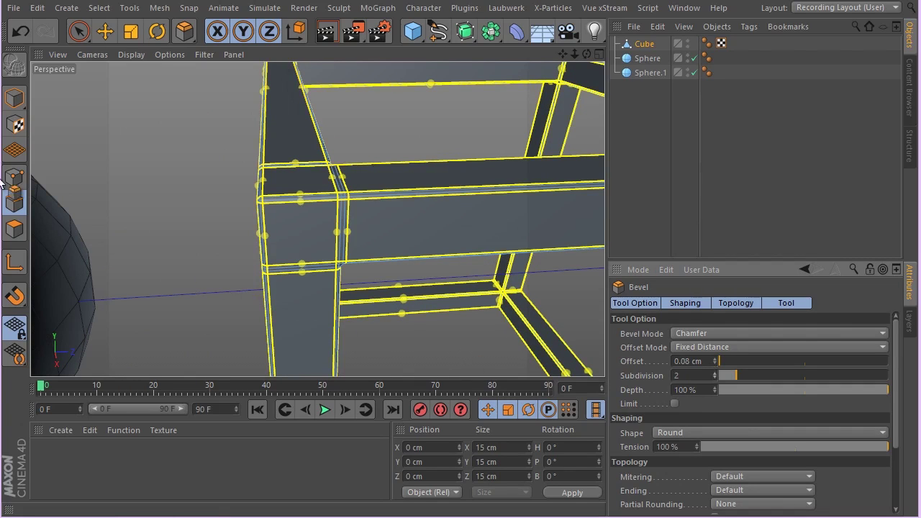
# Return to Model mode and orbit around the bevelled frame corner
pyautogui.click(14, 97)
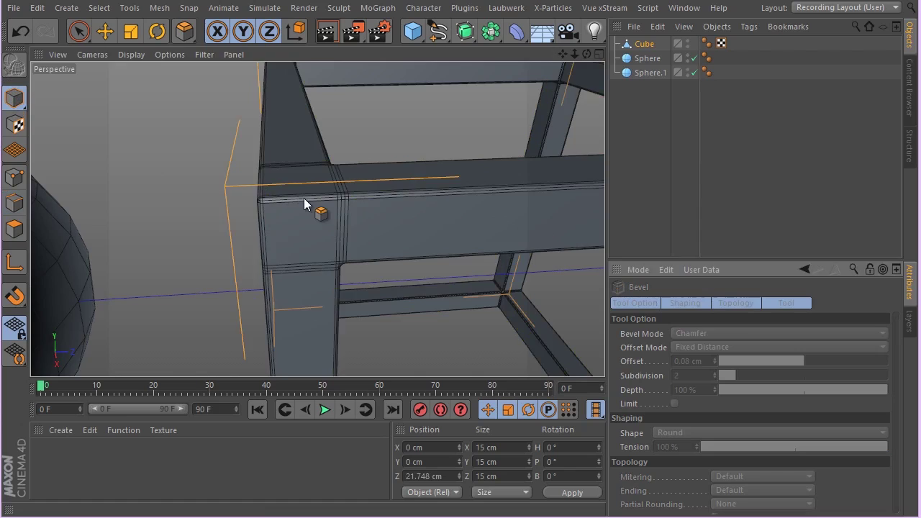
pyautogui.scroll(-1, 303, 198)
pyautogui.scroll(4, 303, 198)
pyautogui.keyDown('alt'); pyautogui.moveTo(328, 199); pyautogui.dragTo(357, 274); pyautogui.keyUp('alt')
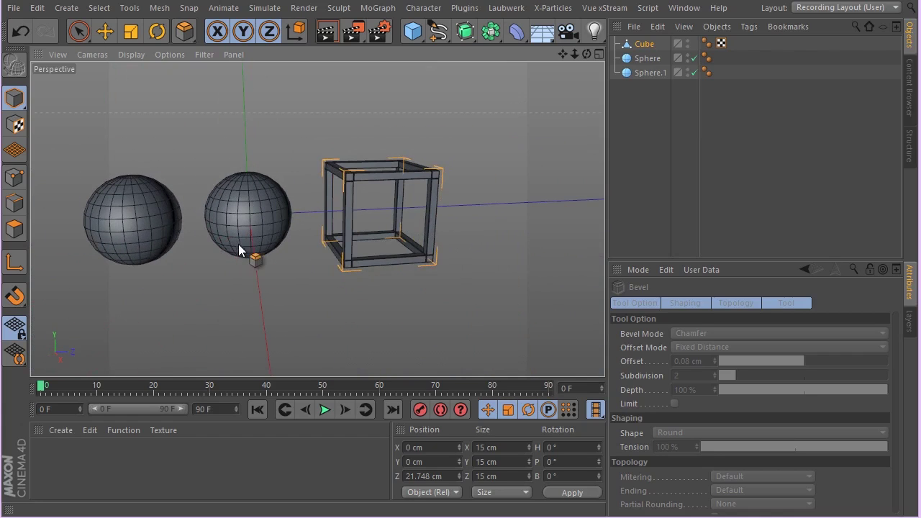
# Create a new material, Mat, and set its colour to purple 119/42/96
pyautogui.keyDown('alt'); pyautogui.moveTo(282, 280); pyautogui.dragTo(299, 324); pyautogui.keyUp('alt')
pyautogui.click(63, 434)
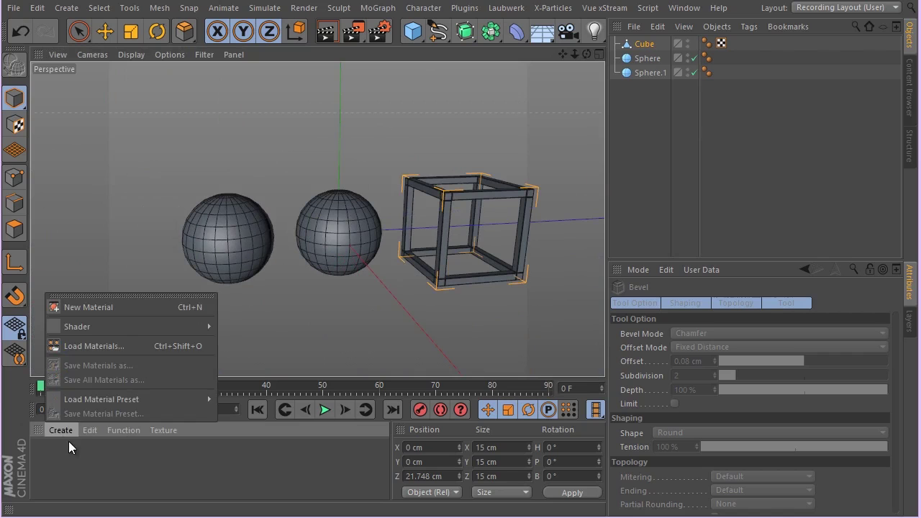
pyautogui.click(137, 307)
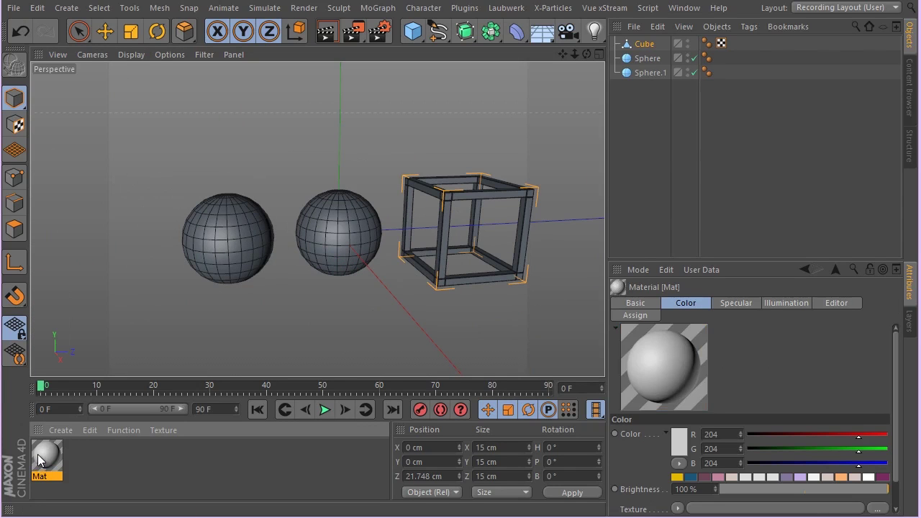
pyautogui.doubleClick(45, 456)
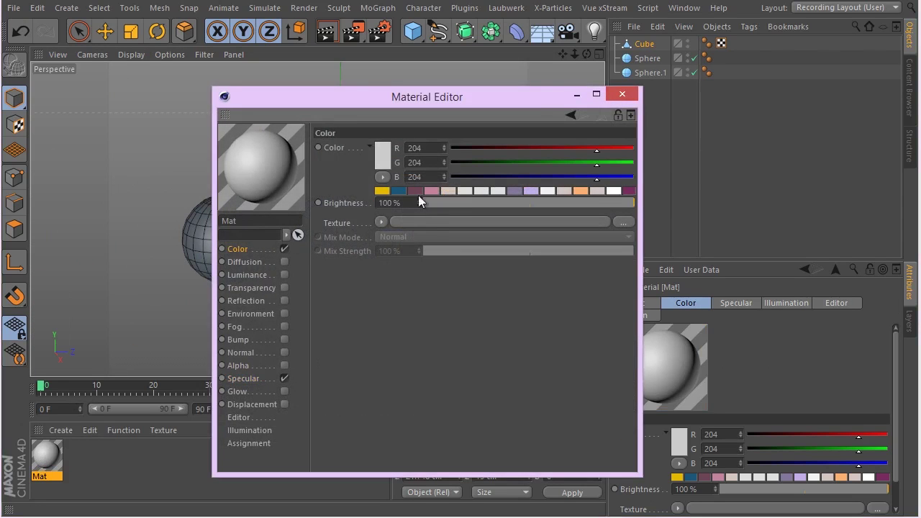
pyautogui.click(629, 191)
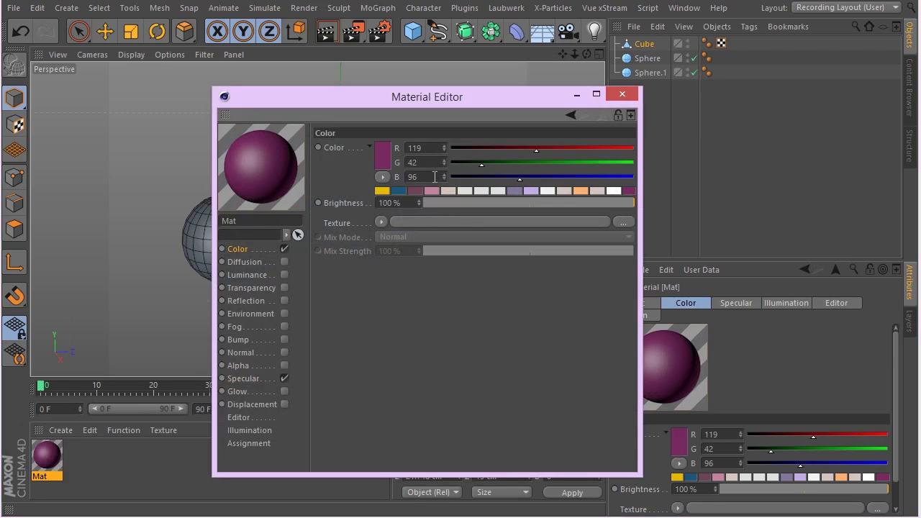
# Enable purple luminance at 20% on Mat and tint its transparency the same purple
pyautogui.click(254, 275)
pyautogui.click(284, 274)
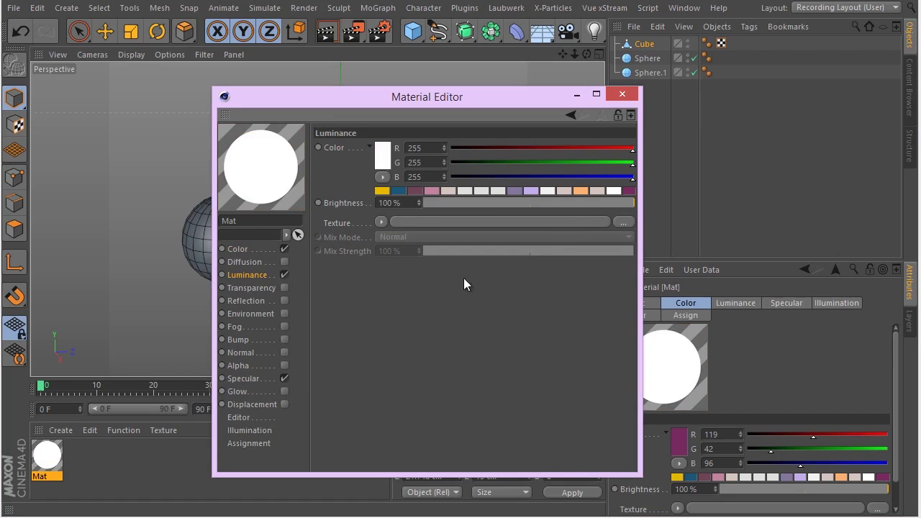
pyautogui.click(630, 191)
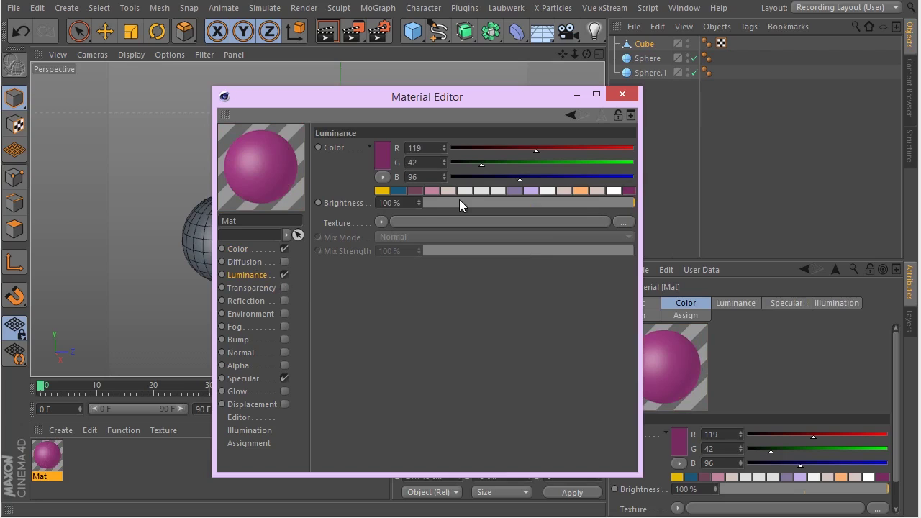
pyautogui.moveTo(459, 200); pyautogui.dragTo(451, 202)
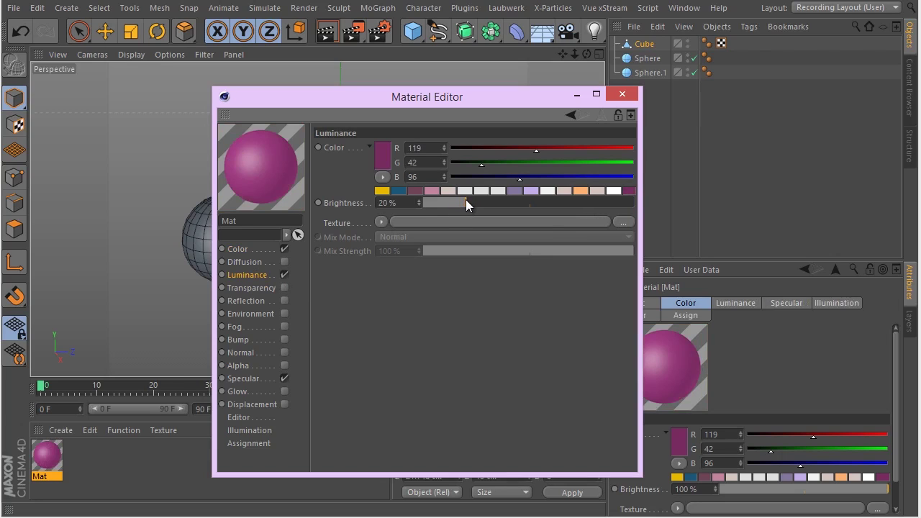
pyautogui.click(285, 288)
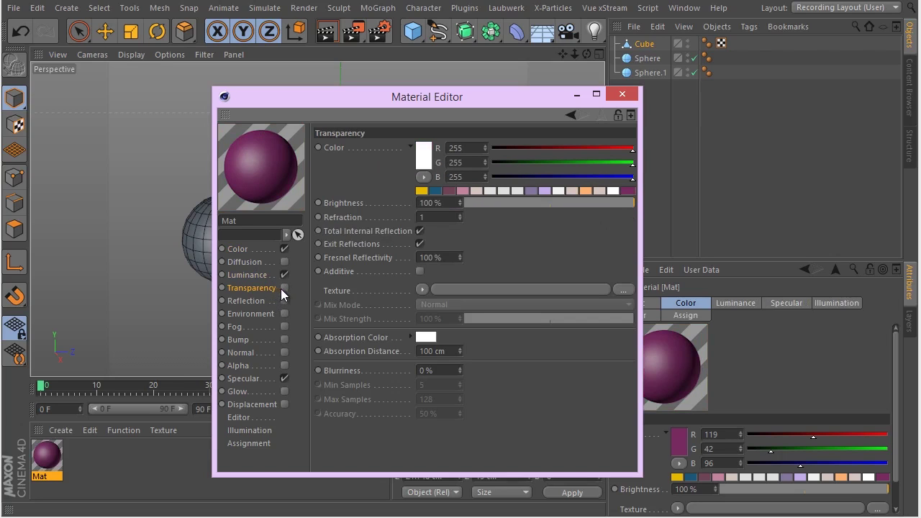
pyautogui.click(625, 190)
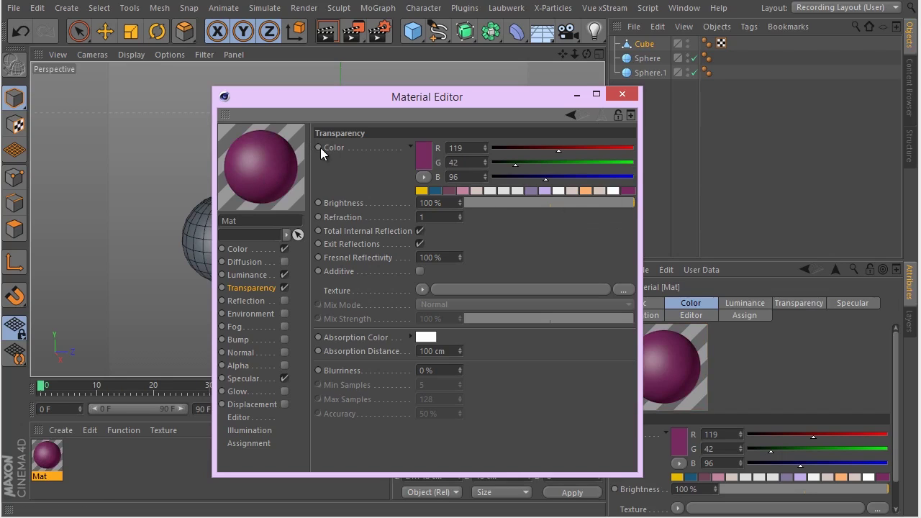
# Turn on Mat's reflection with a Fresnel texture, 24% brightness and 20% mix strength
pyautogui.click(284, 301)
pyautogui.click(381, 248)
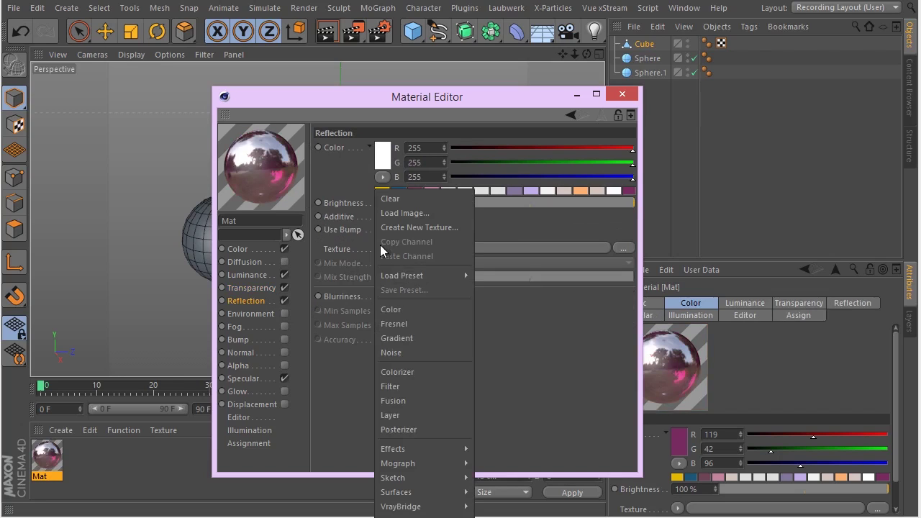
pyautogui.click(431, 322)
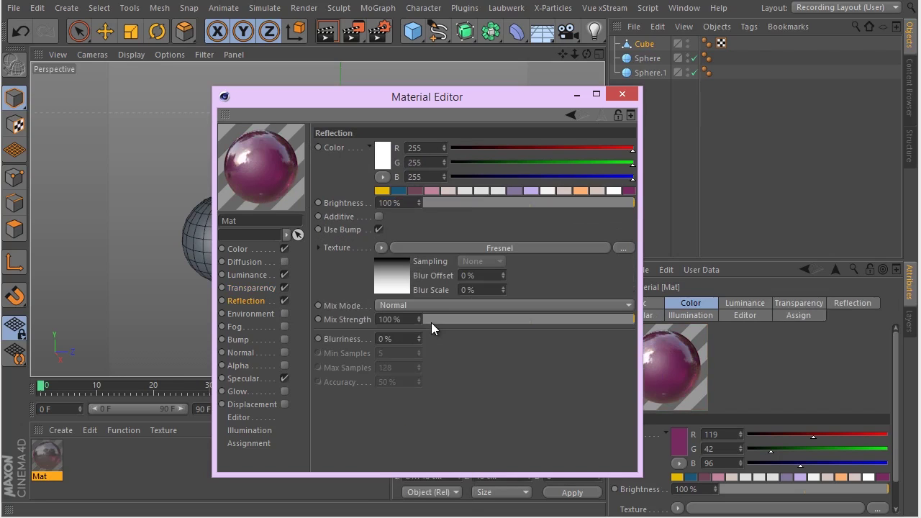
pyautogui.click(385, 281)
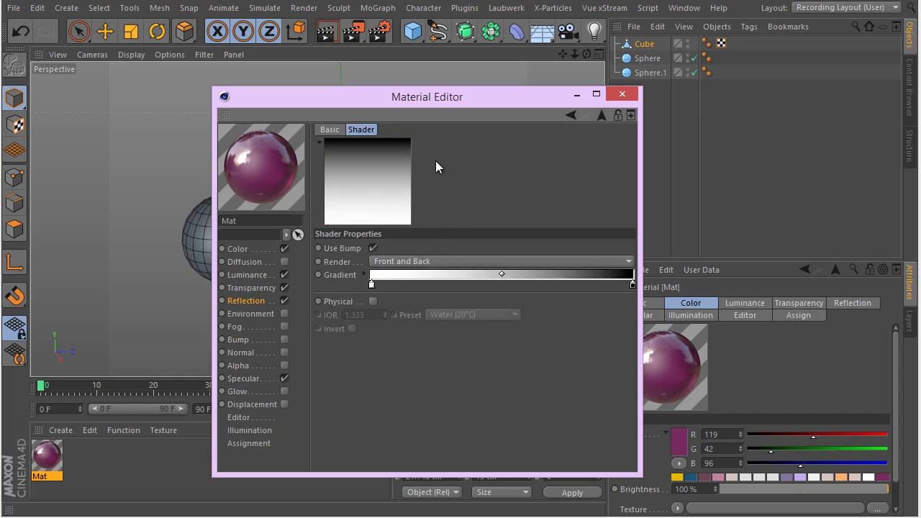
pyautogui.click(599, 115)
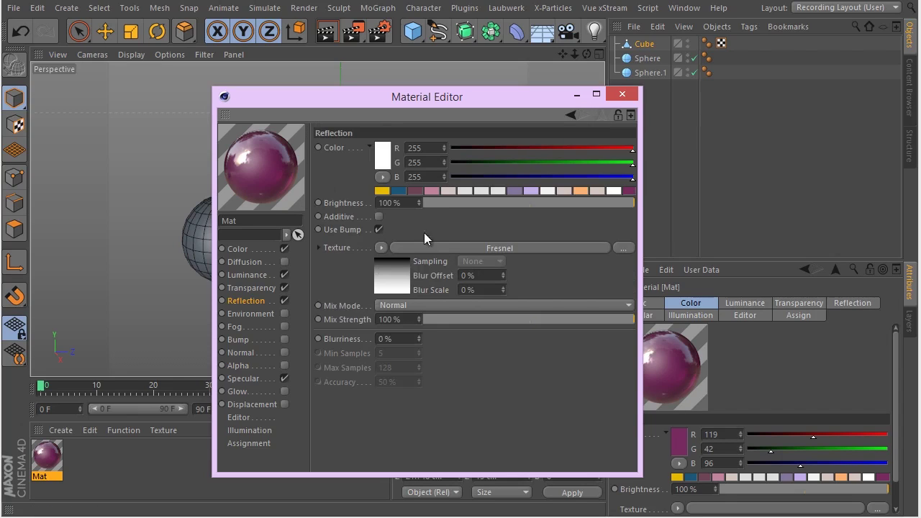
pyautogui.moveTo(446, 203); pyautogui.dragTo(473, 203)
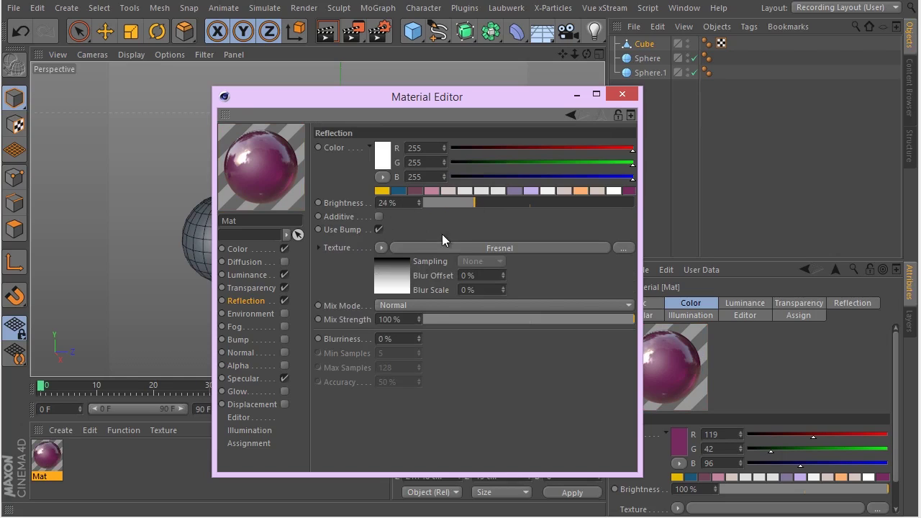
pyautogui.moveTo(466, 319); pyautogui.dragTo(468, 318)
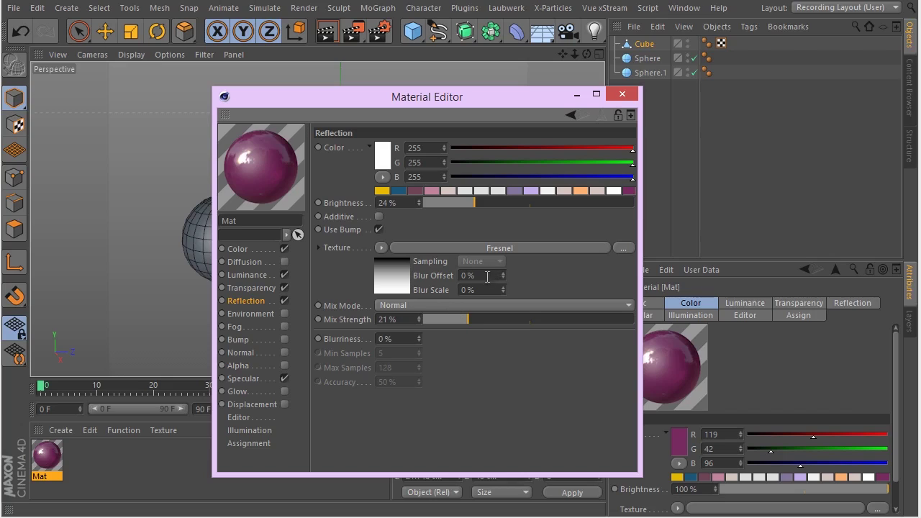
pyautogui.click(418, 323)
# Set Mat's specular to width 23%, height 29%, falloff 4%, inner width 6%, then duplicate it as Mat.1
pyautogui.click(244, 378)
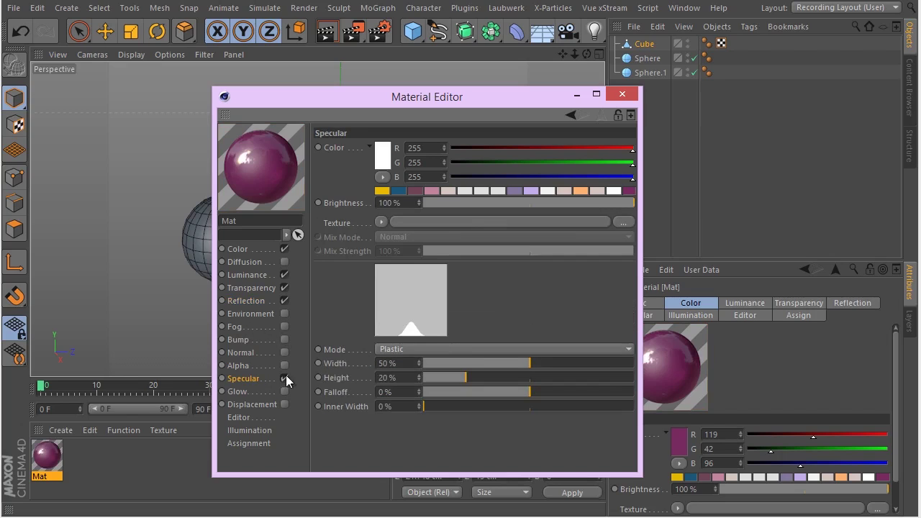
pyautogui.moveTo(512, 364)
pyautogui.mouseDown()
pyautogui.moveTo(473, 362)
pyautogui.moveTo(486, 380)
pyautogui.moveTo(539, 387)
pyautogui.mouseUp()
pyautogui.click(434, 406)
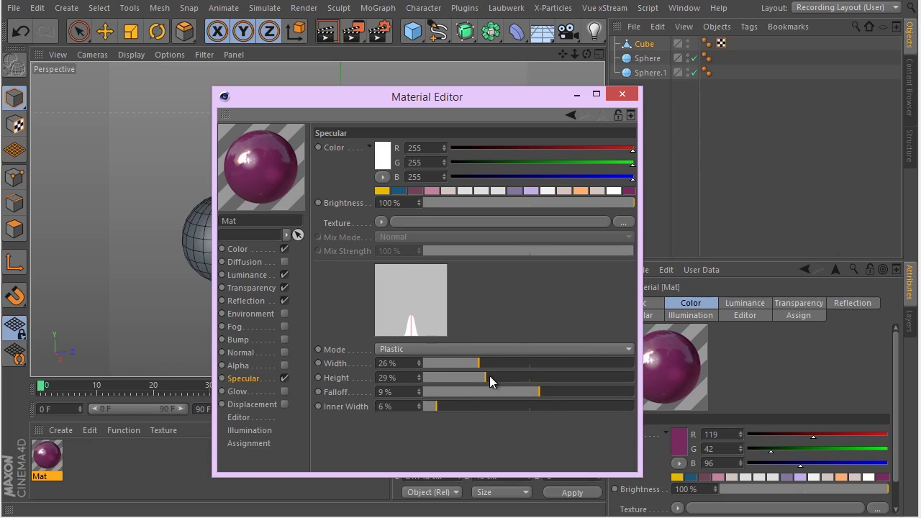
pyautogui.moveTo(483, 365); pyautogui.dragTo(472, 365)
pyautogui.click(419, 397)
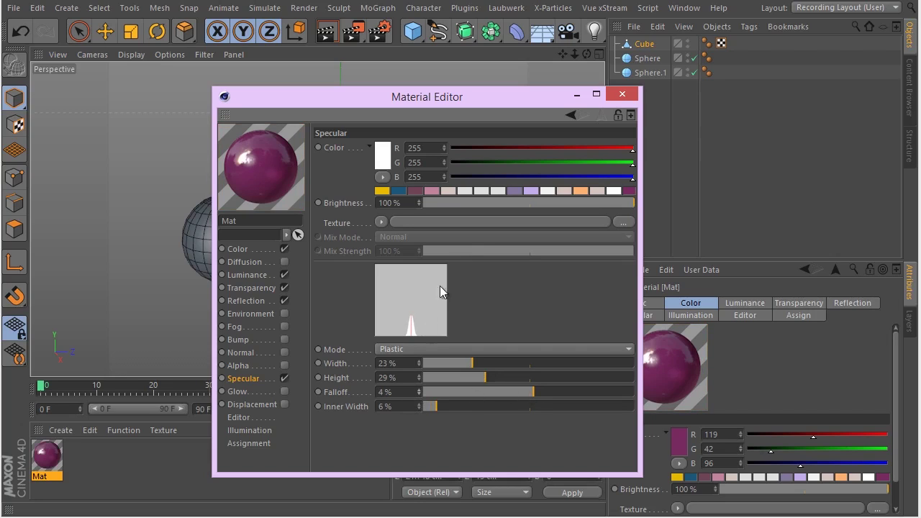
pyautogui.click(621, 94)
pyautogui.keyDown('ctrl'); pyautogui.moveTo(58, 466); pyautogui.dragTo(81, 461); pyautogui.keyUp('ctrl')
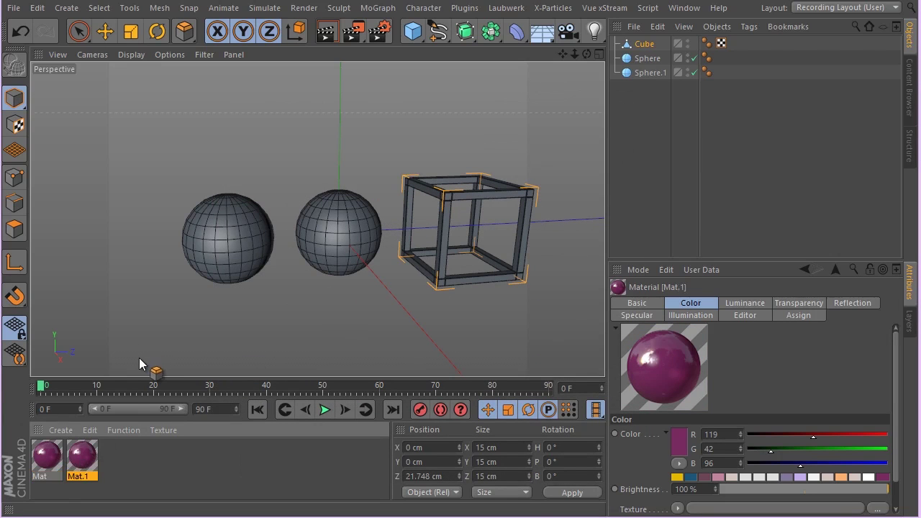
# Give Mat.1's colour a Gradient texture with Interpolation None and the white knot at 50%
pyautogui.doubleClick(82, 455)
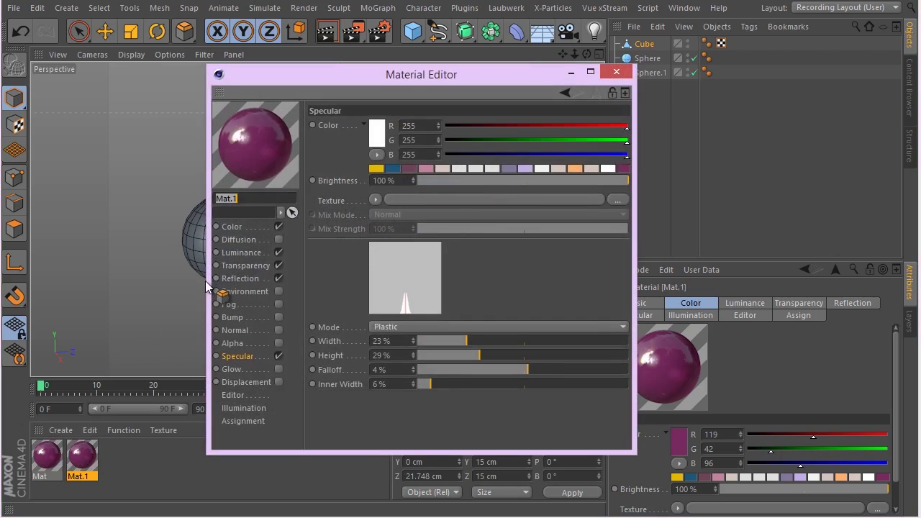
pyautogui.click(253, 228)
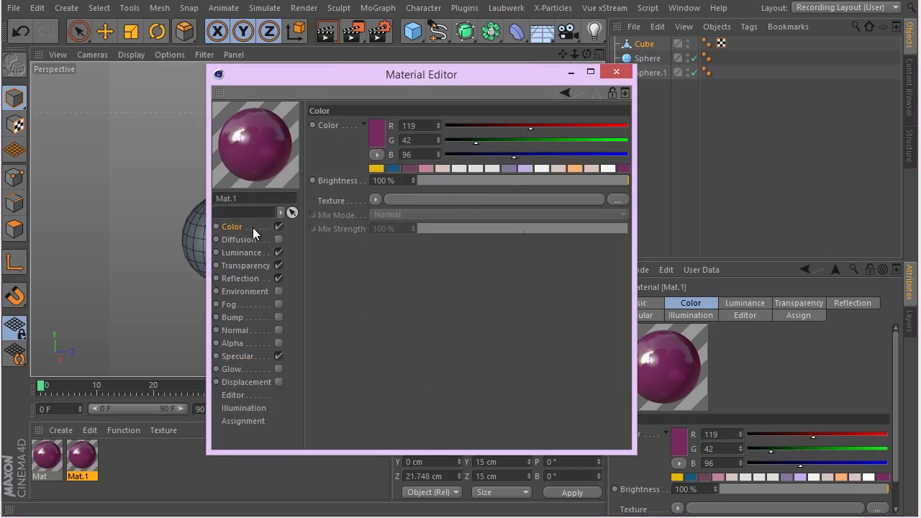
pyautogui.click(375, 200)
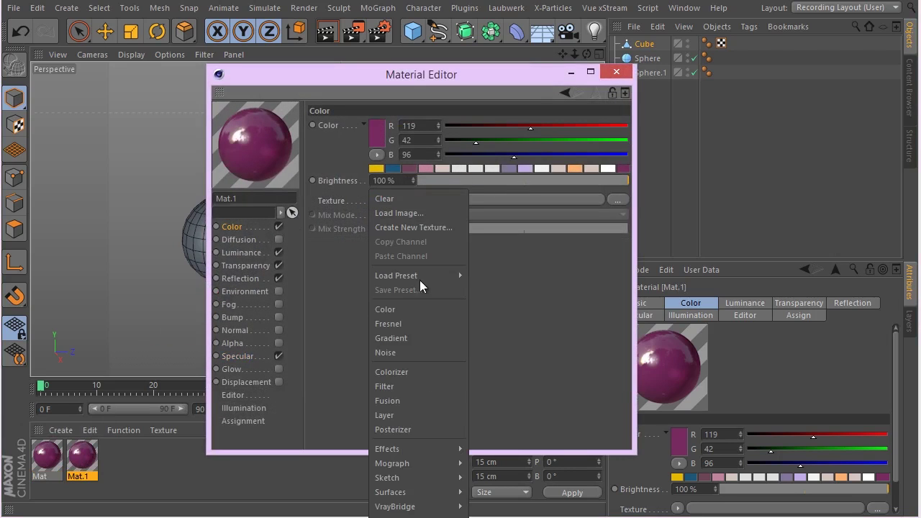
pyautogui.click(431, 336)
pyautogui.click(372, 233)
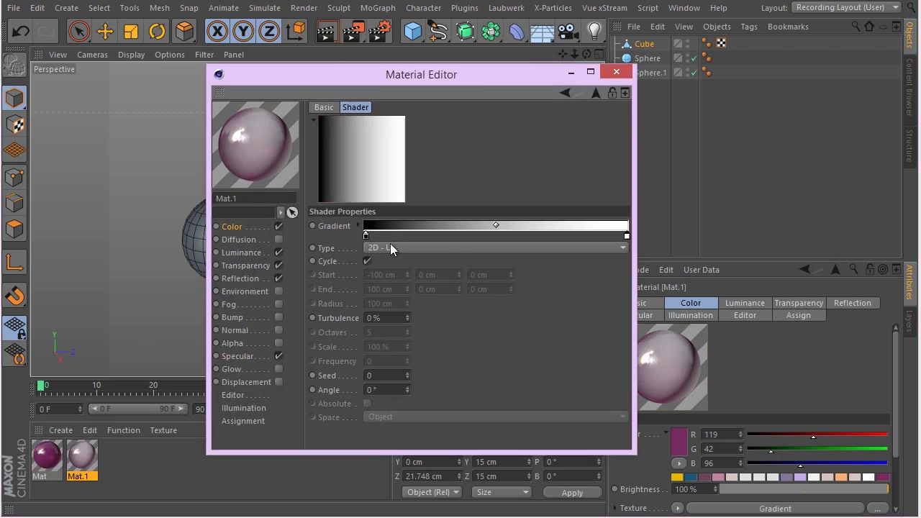
pyautogui.click(357, 225)
pyautogui.click(444, 249)
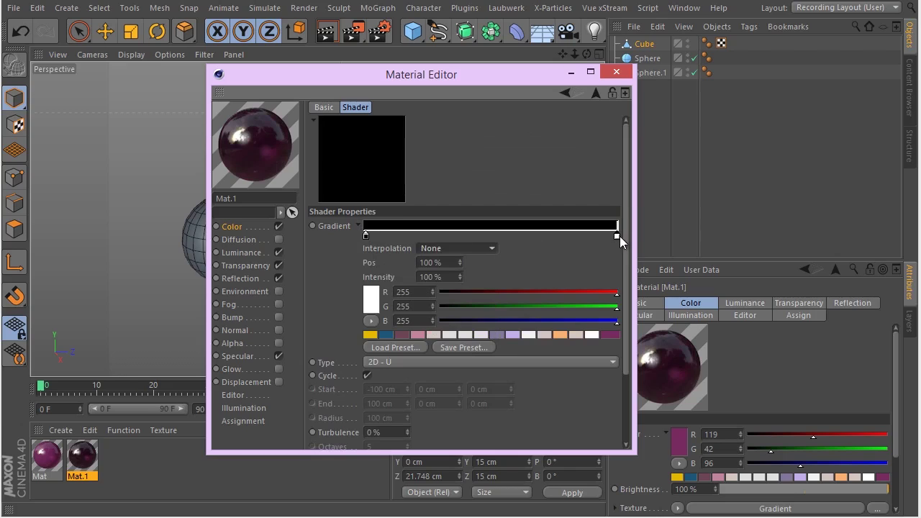
pyautogui.doubleClick(445, 263)
pyautogui.write('50')
pyautogui.press('Return')
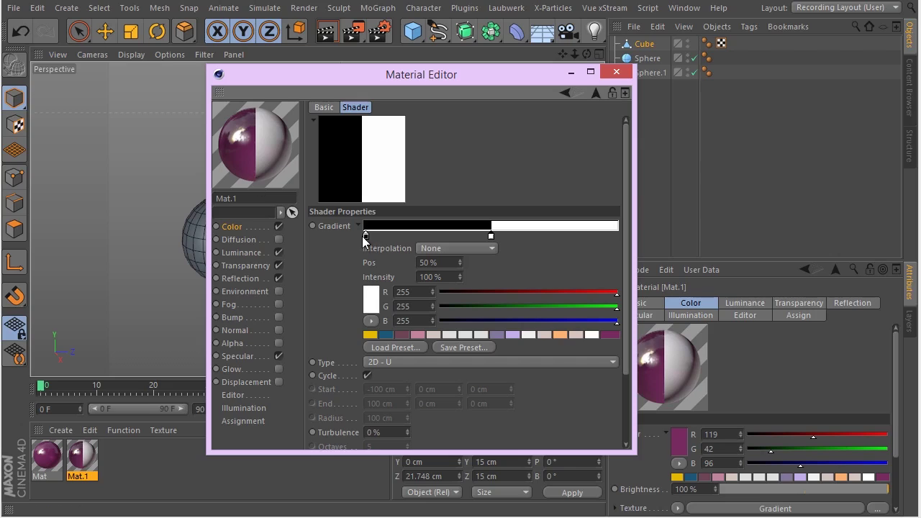
# Make the left gradient knot purple, set Type to 2D - V, and double the knots twice
pyautogui.click(365, 236)
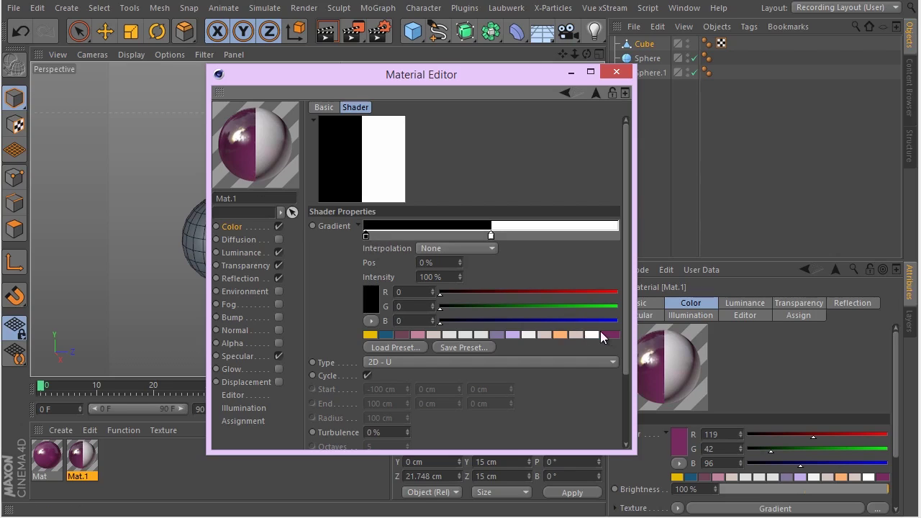
pyautogui.click(612, 334)
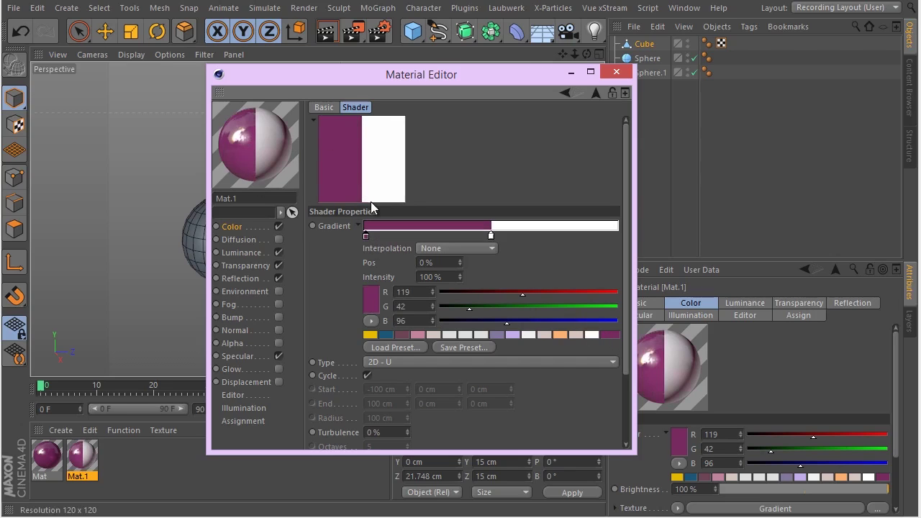
pyautogui.click(396, 361)
pyautogui.click(431, 388)
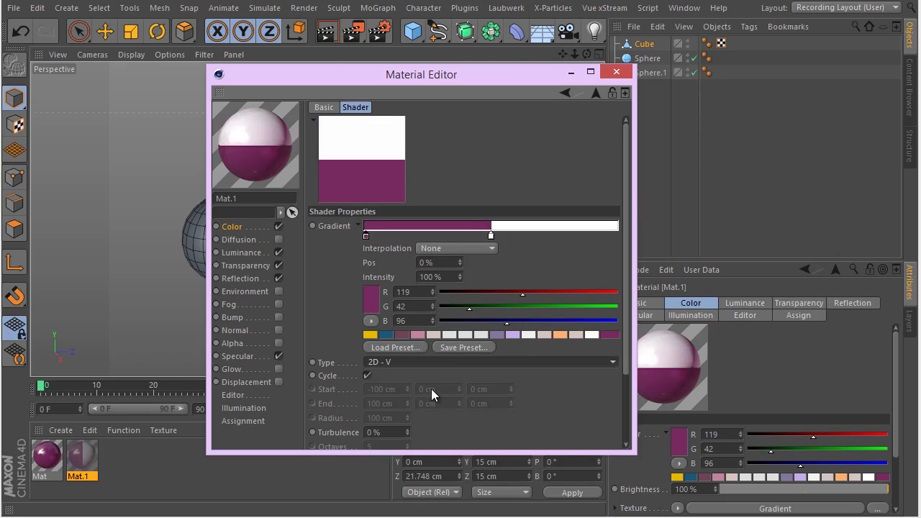
pyautogui.rightClick(456, 225)
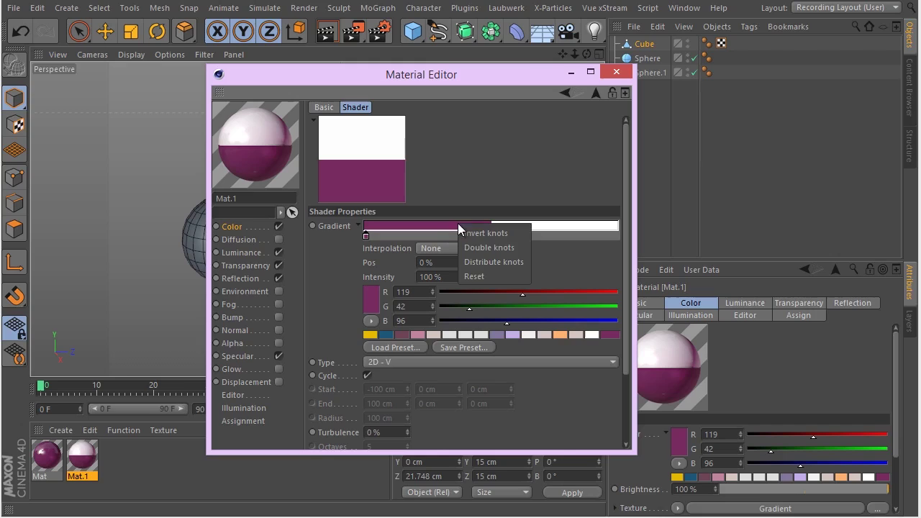
pyautogui.click(498, 247)
pyautogui.rightClick(446, 228)
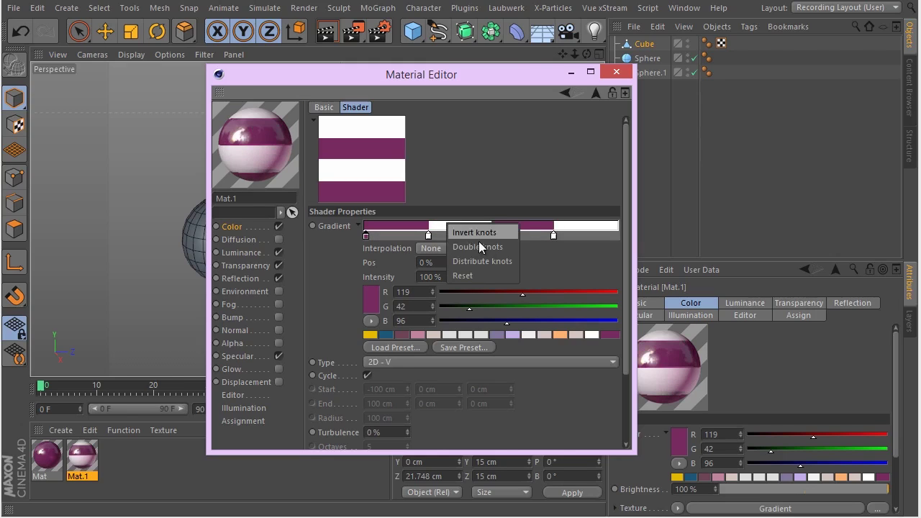
pyautogui.click(495, 248)
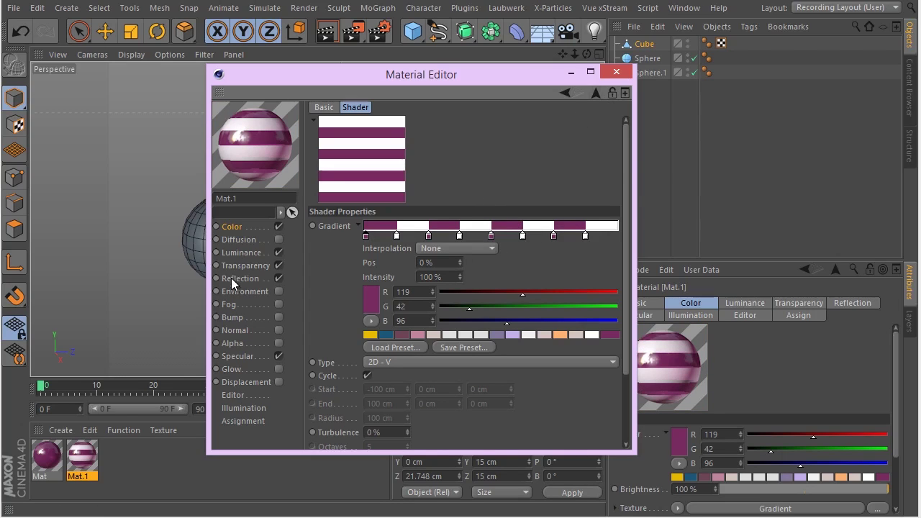
pyautogui.click(256, 254)
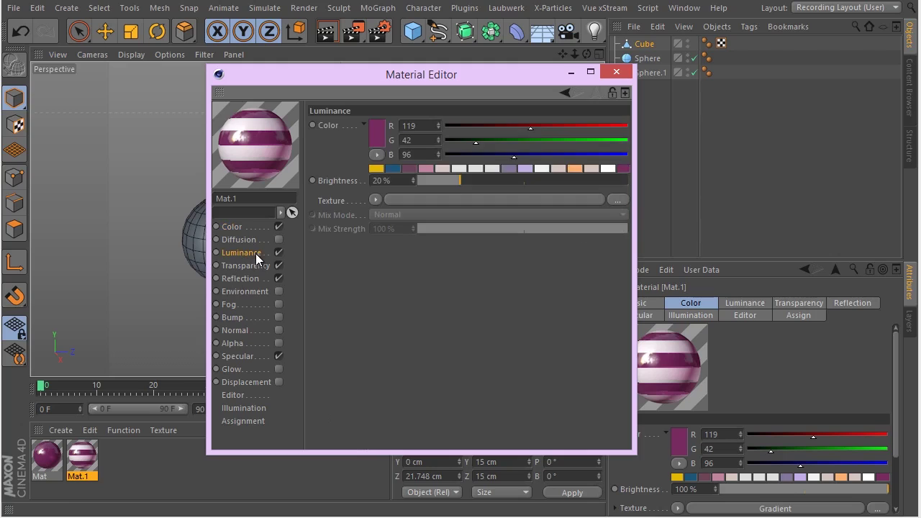
# Give Mat.1's luminance a Gradient texture with Interpolation None and the white knot at 50%
pyautogui.click(374, 199)
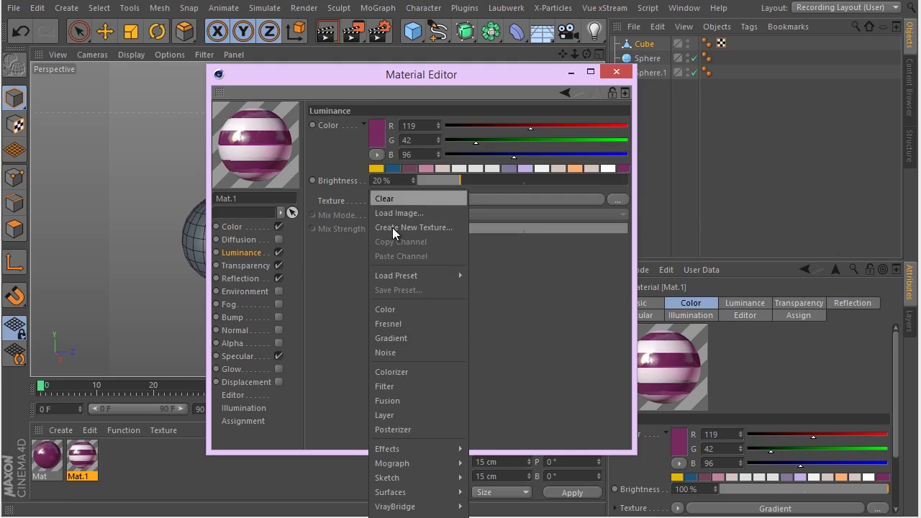
pyautogui.click(421, 337)
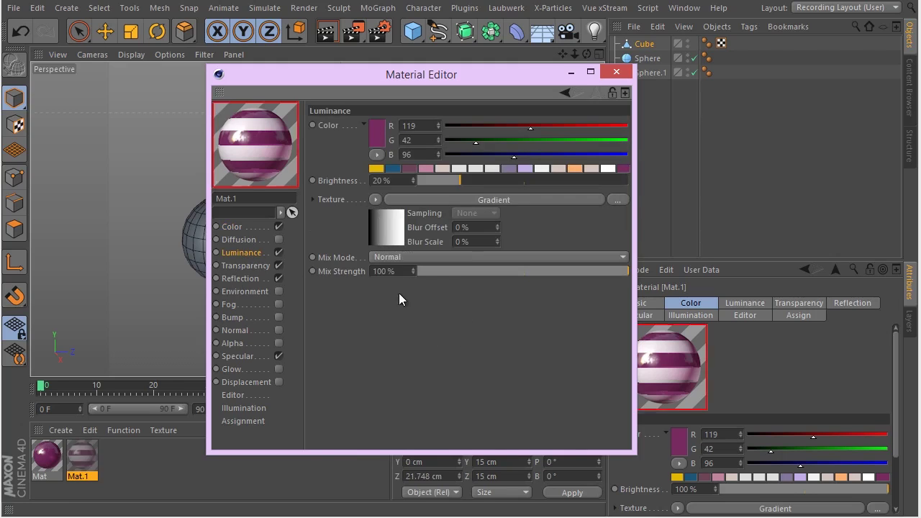
pyautogui.click(385, 229)
pyautogui.click(433, 248)
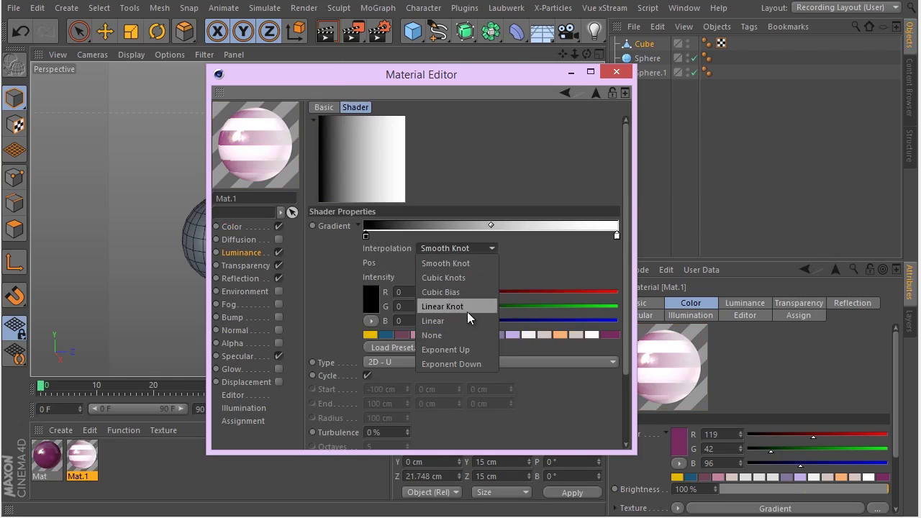
pyautogui.click(460, 335)
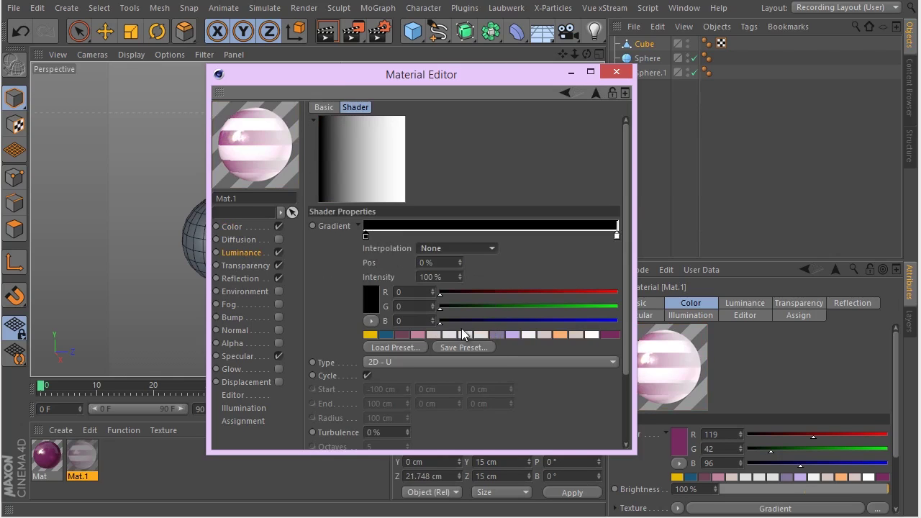
pyautogui.click(617, 235)
pyautogui.click(449, 262)
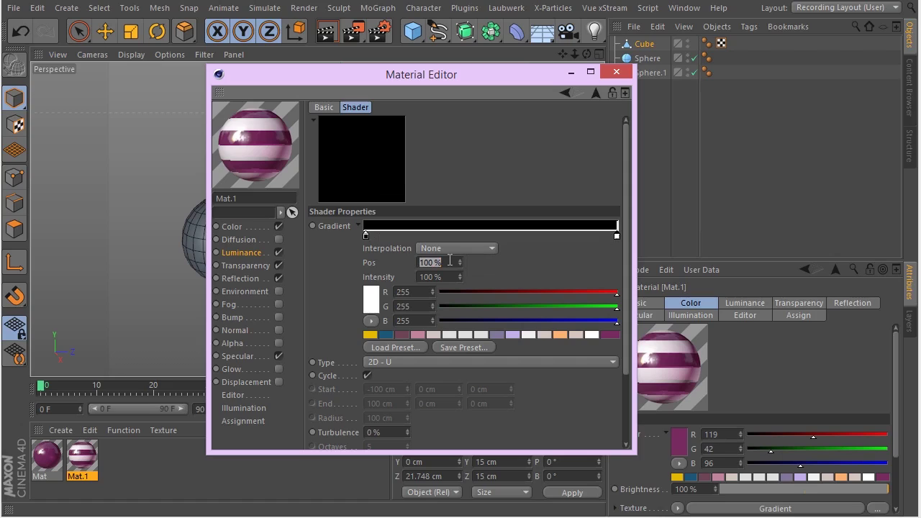
pyautogui.write('50')
pyautogui.press('Return')
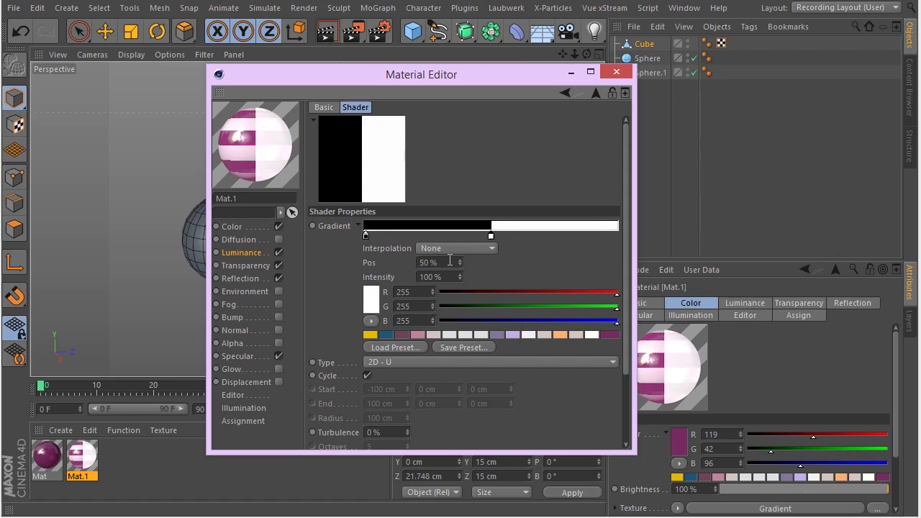
# Set the luminance gradient to 2D - V and double its knots twice for 12.5% stripes
pyautogui.click(423, 364)
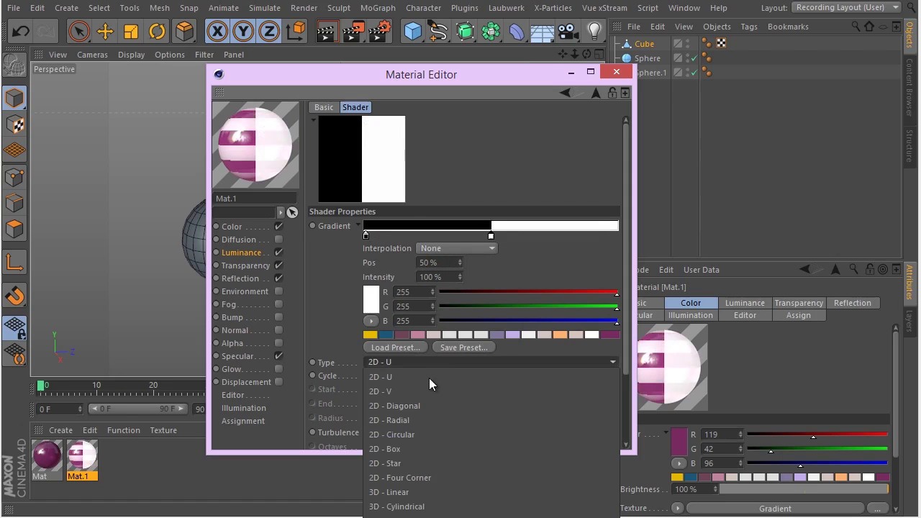
pyautogui.click(421, 390)
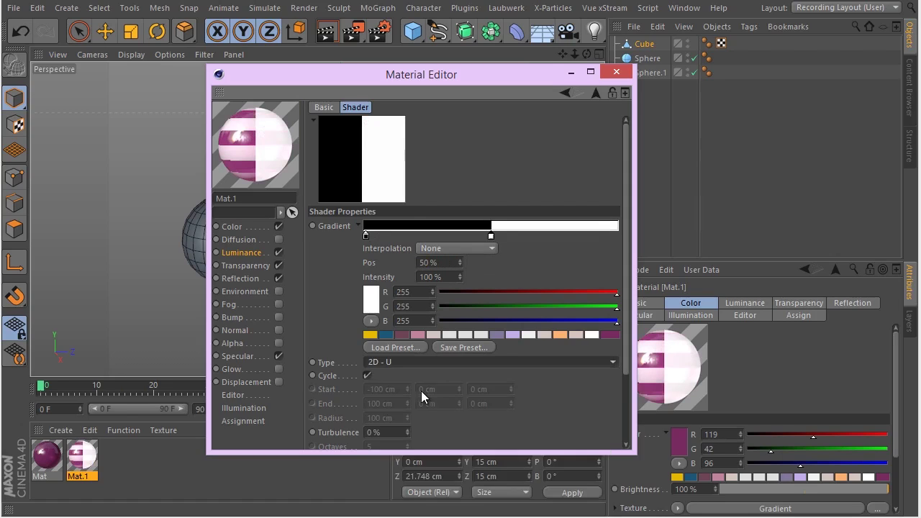
pyautogui.rightClick(544, 227)
pyautogui.click(597, 253)
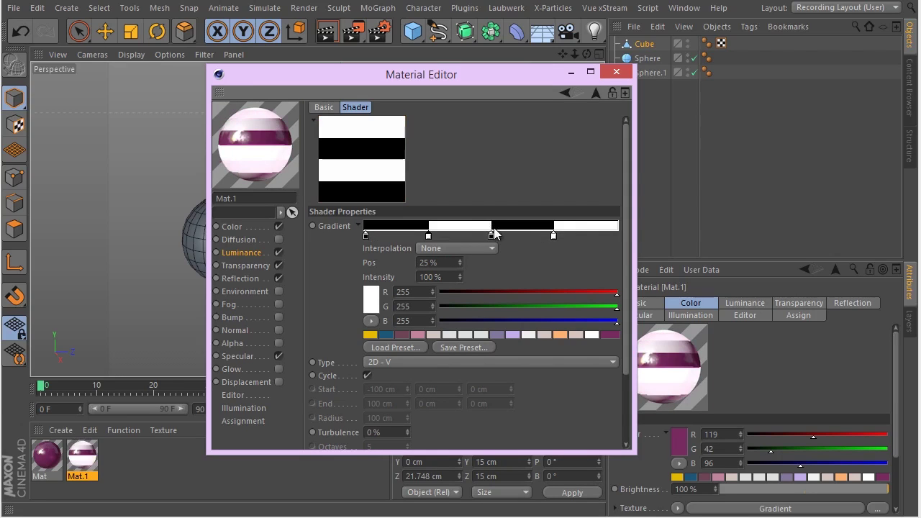
pyautogui.rightClick(493, 228)
pyautogui.click(544, 254)
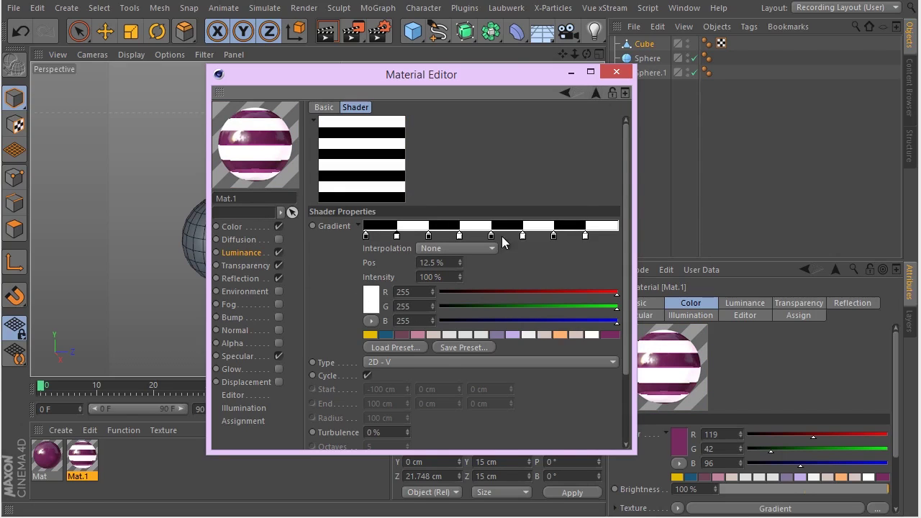
pyautogui.click(596, 93)
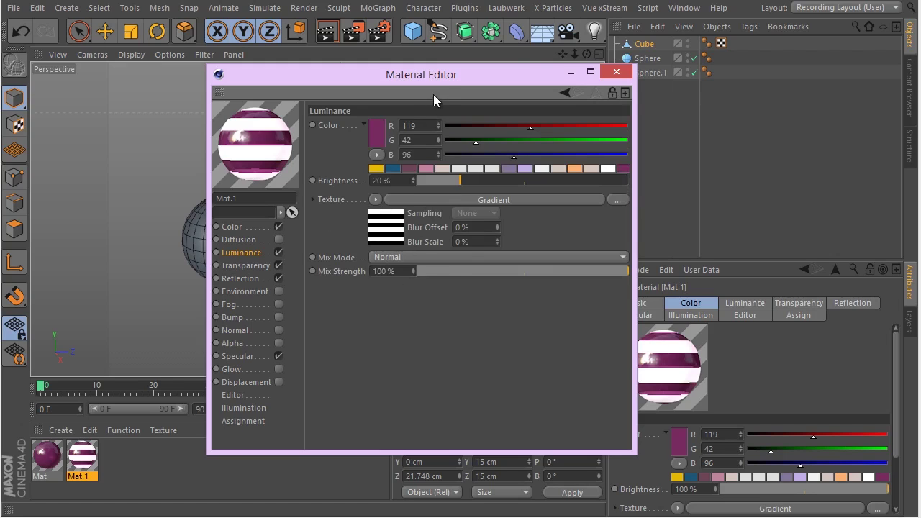
# Lower Mat.1's luminance texture mix strength to about 16%, keeping the Normal mix mode
pyautogui.moveTo(435, 80); pyautogui.dragTo(386, 56)
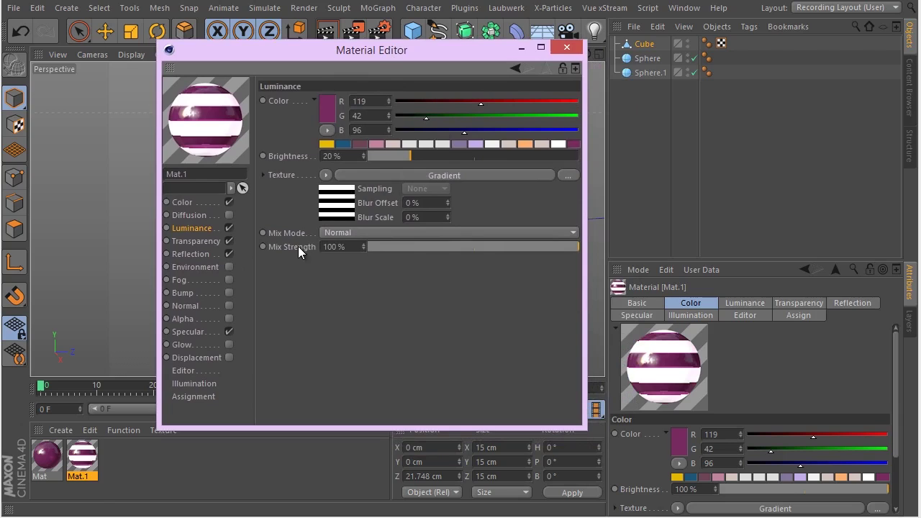
pyautogui.moveTo(324, 54); pyautogui.dragTo(587, 132)
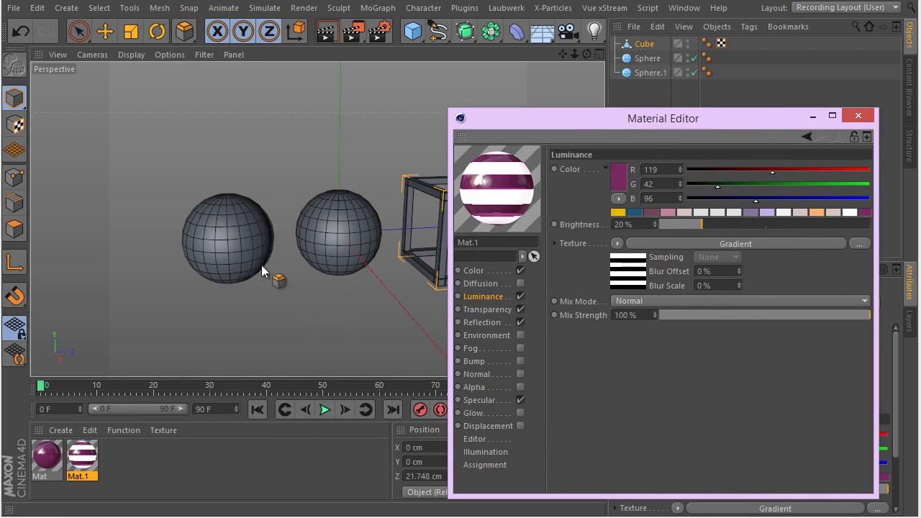
pyautogui.moveTo(262, 265); pyautogui.dragTo(245, 193)
pyautogui.moveTo(773, 316); pyautogui.dragTo(652, 317)
pyautogui.moveTo(709, 324); pyautogui.dragTo(771, 312)
pyautogui.click(623, 301)
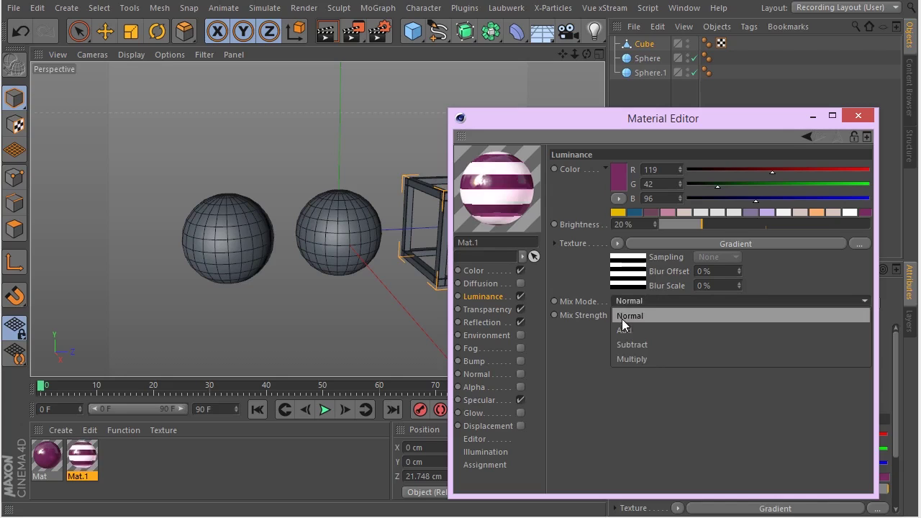
pyautogui.click(624, 312)
pyautogui.moveTo(711, 317)
pyautogui.mouseDown()
pyautogui.moveTo(731, 320)
pyautogui.moveTo(651, 318)
pyautogui.moveTo(784, 318)
pyautogui.moveTo(683, 316)
pyautogui.moveTo(693, 315)
pyautogui.mouseUp()
# Review the Transparency, Reflection and Specular pages, then close the Material Editor
pyautogui.moveTo(605, 133); pyautogui.dragTo(468, 84)
pyautogui.click(351, 260)
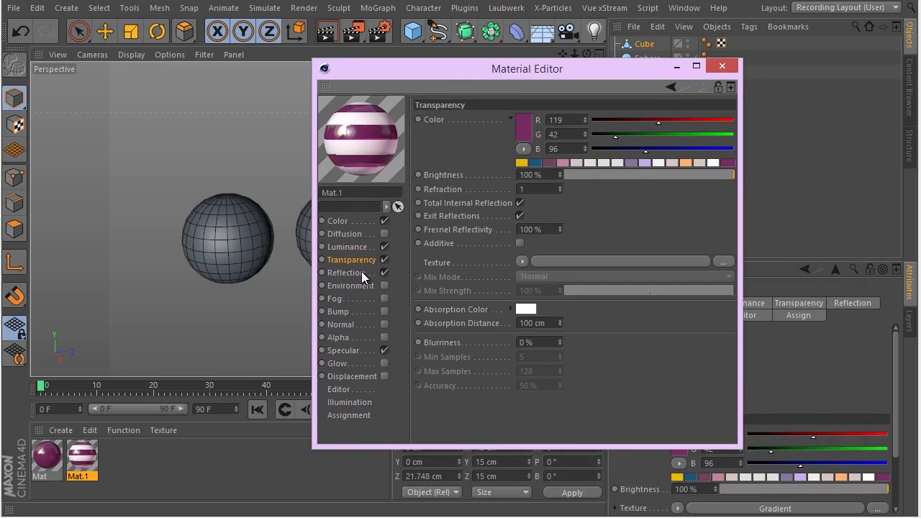
pyautogui.click(353, 271)
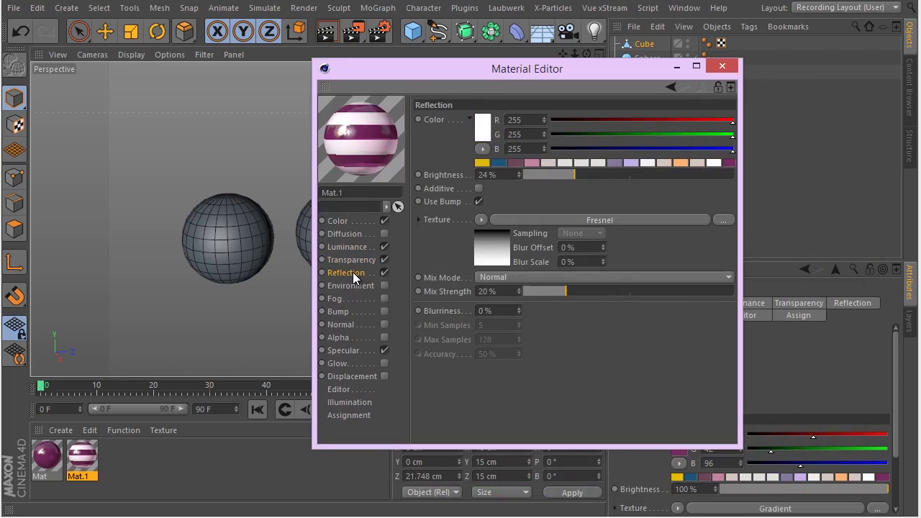
pyautogui.click(344, 350)
pyautogui.click(714, 72)
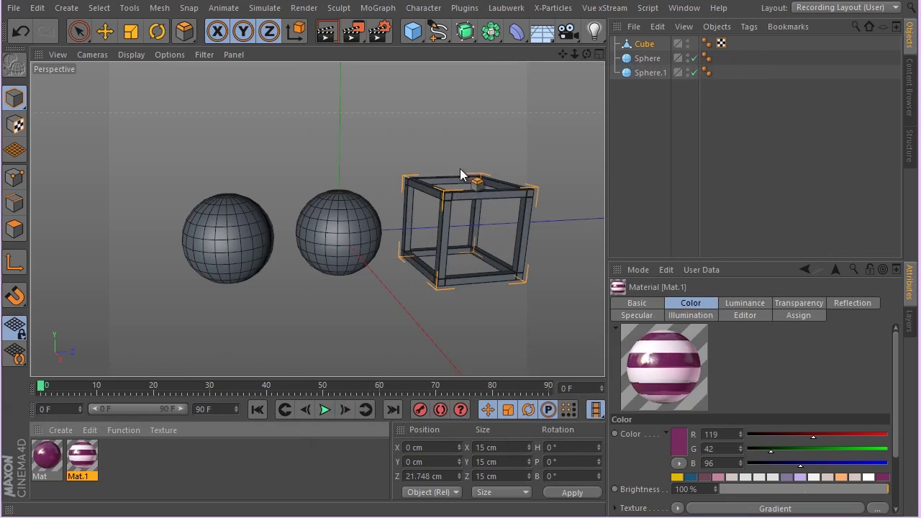
# Create Mat.2 and set its base colour to dark grey
pyautogui.doubleClick(120, 456)
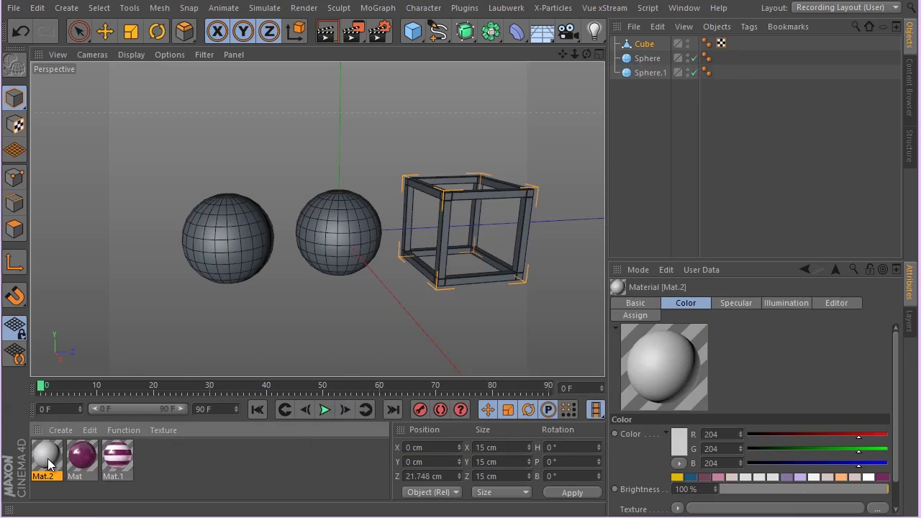
pyautogui.doubleClick(47, 458)
pyautogui.click(231, 227)
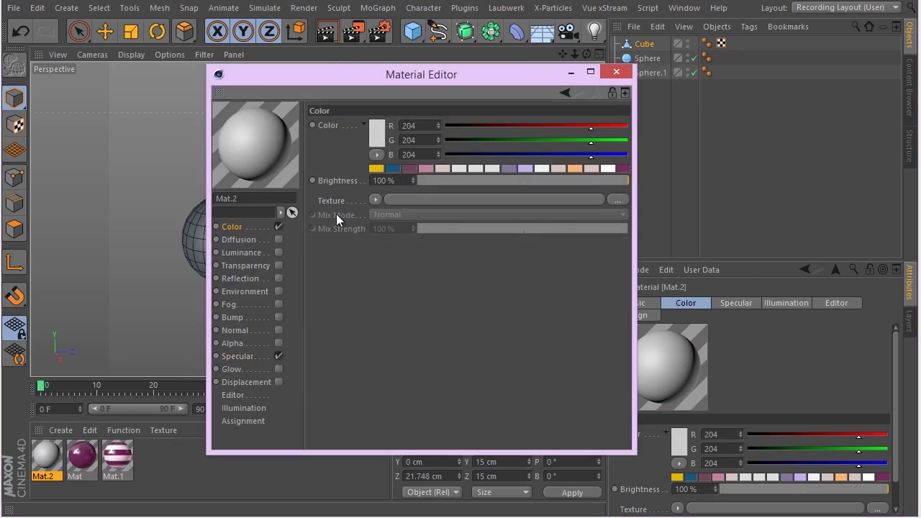
pyautogui.click(377, 133)
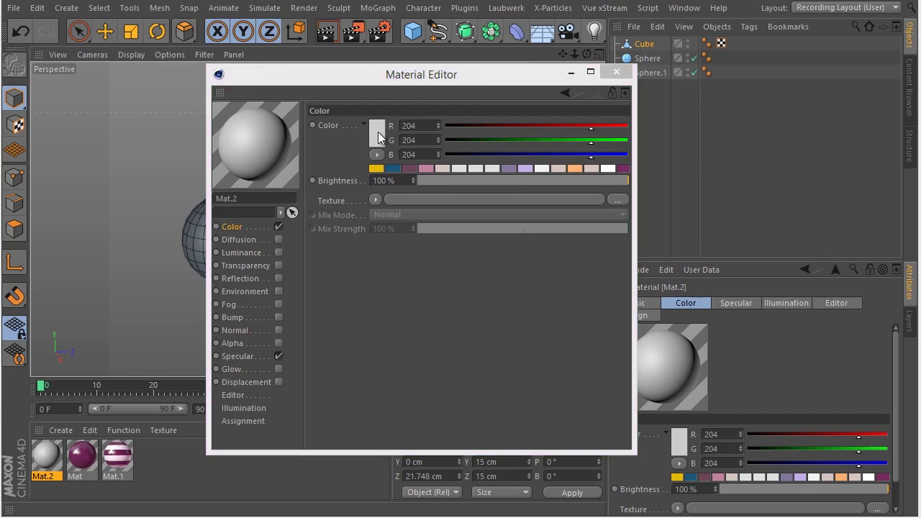
pyautogui.click(300, 138)
pyautogui.click(299, 148)
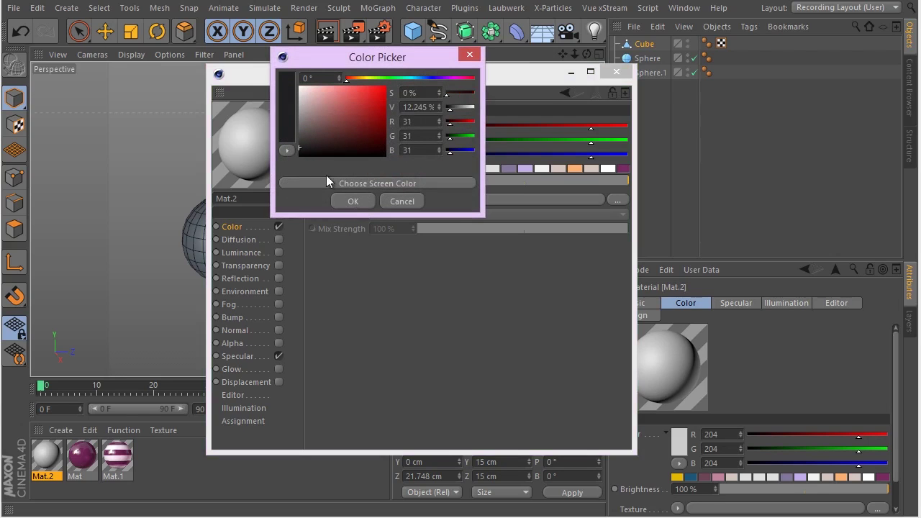
pyautogui.click(357, 203)
# Enable reflection on Mat.2 with 20% blurriness
pyautogui.click(245, 265)
pyautogui.click(276, 279)
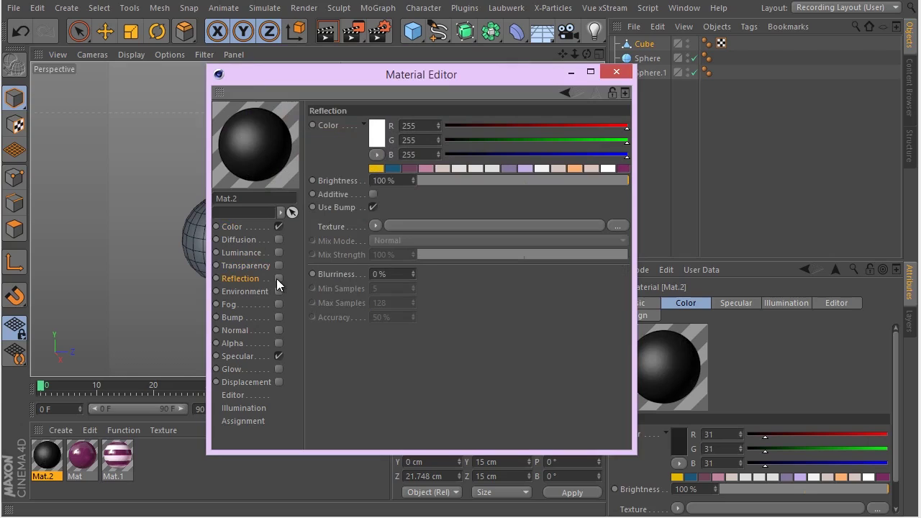
pyautogui.click(278, 278)
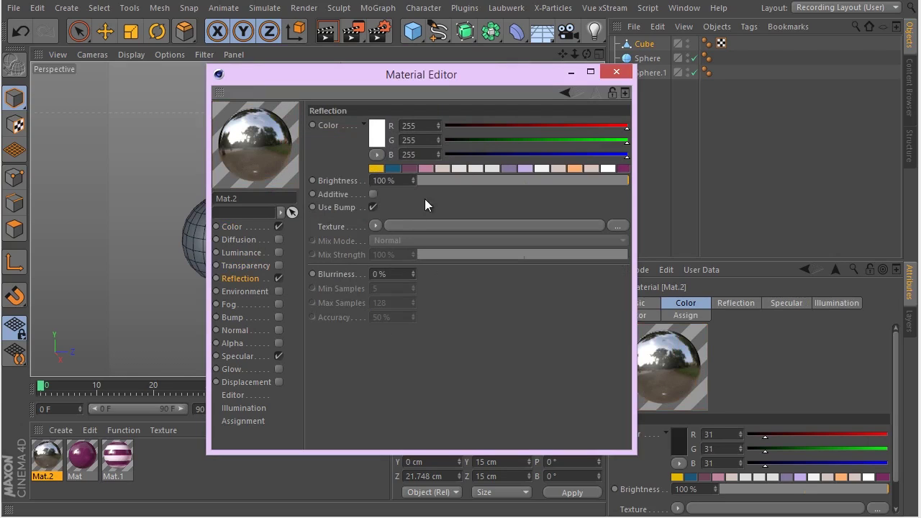
pyautogui.click(391, 272)
pyautogui.write('23')
pyautogui.press('BackSpace')
pyautogui.write('0')
pyautogui.press('Return')
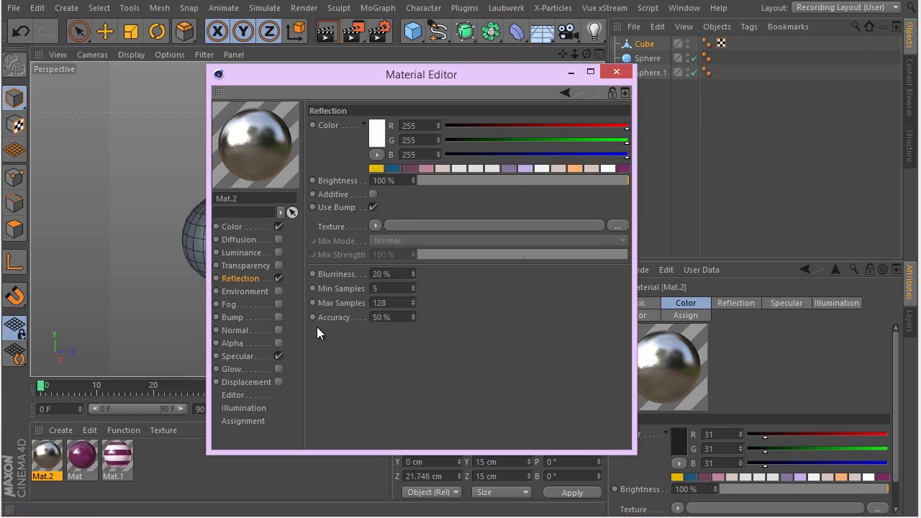
# Enable Mat.2's specular with 26% width and 36% height, then close the editor
pyautogui.click(278, 356)
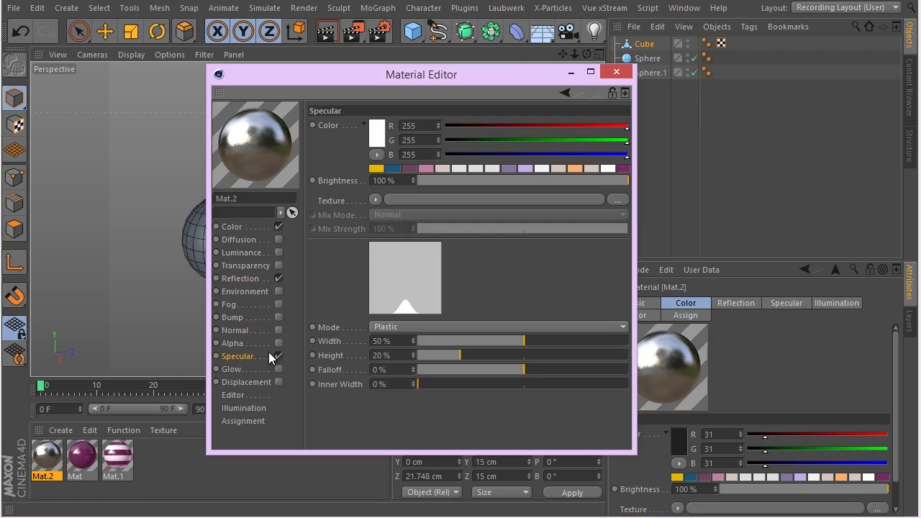
pyautogui.click(472, 344)
pyautogui.click(494, 354)
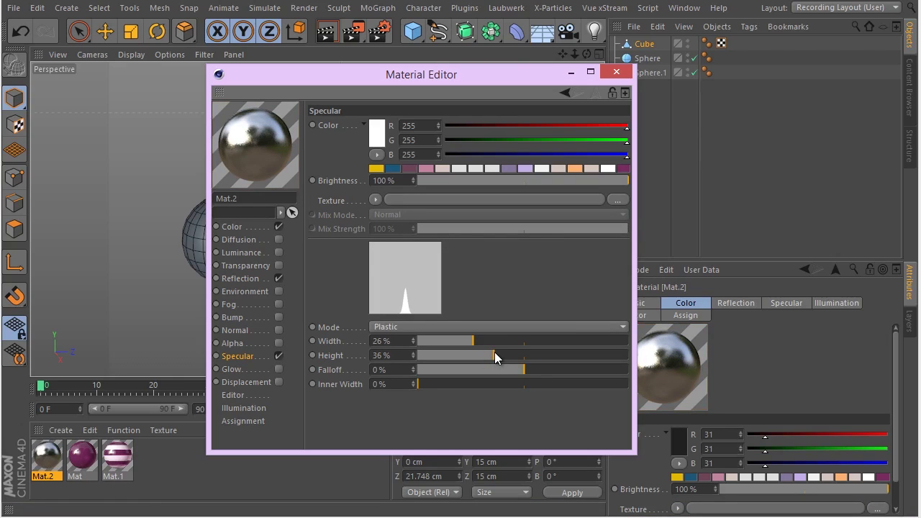
pyautogui.click(616, 71)
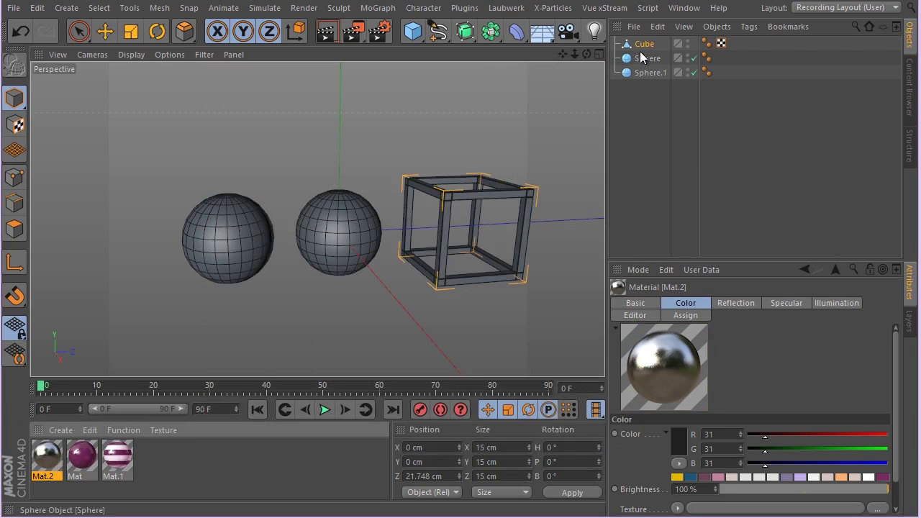
# Drag Mat.2 onto Cube, Mat onto Sphere and Mat.1 onto Sphere.1
pyautogui.moveTo(173, 328); pyautogui.dragTo(644, 44)
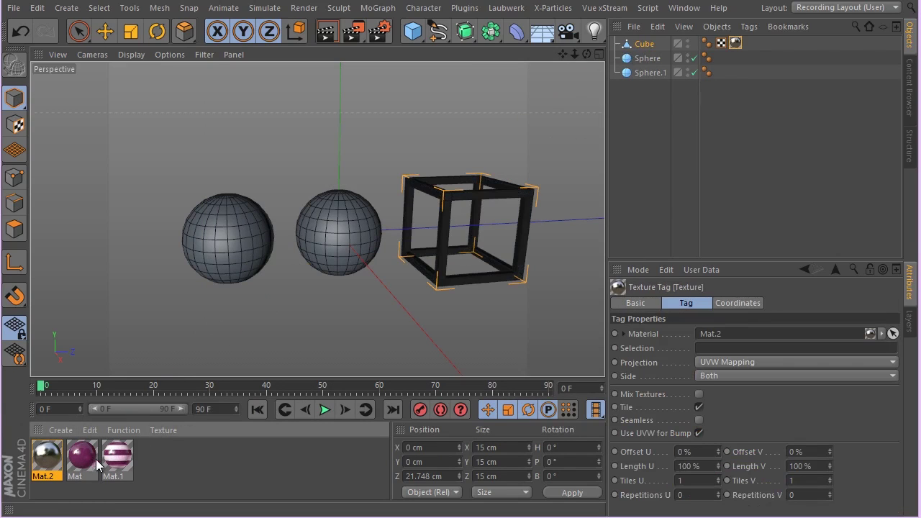
pyautogui.moveTo(96, 459); pyautogui.dragTo(647, 59)
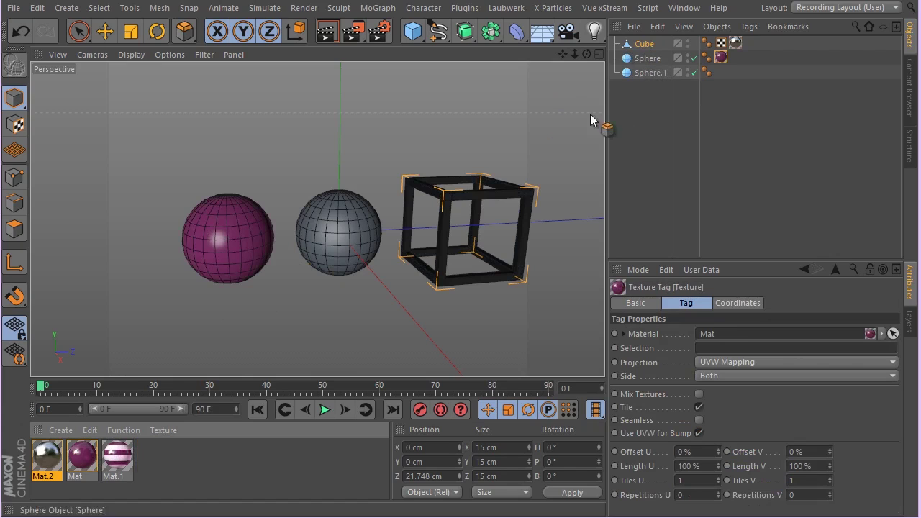
pyautogui.moveTo(122, 464); pyautogui.dragTo(646, 74)
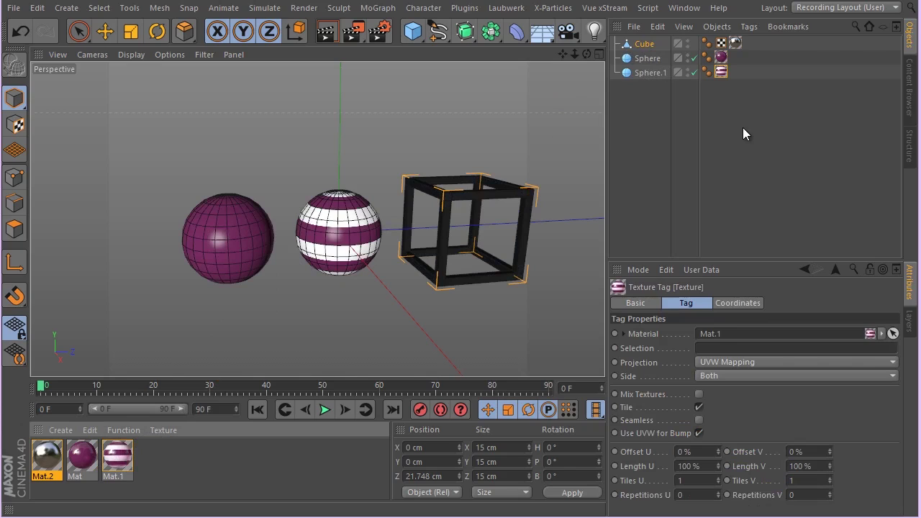
pyautogui.moveTo(721, 72); pyautogui.dragTo(631, 146)
# Select Cube, Sphere and Sphere.1 and group them under a null with Alt+G
pyautogui.hotkey('ctrl', 'a')
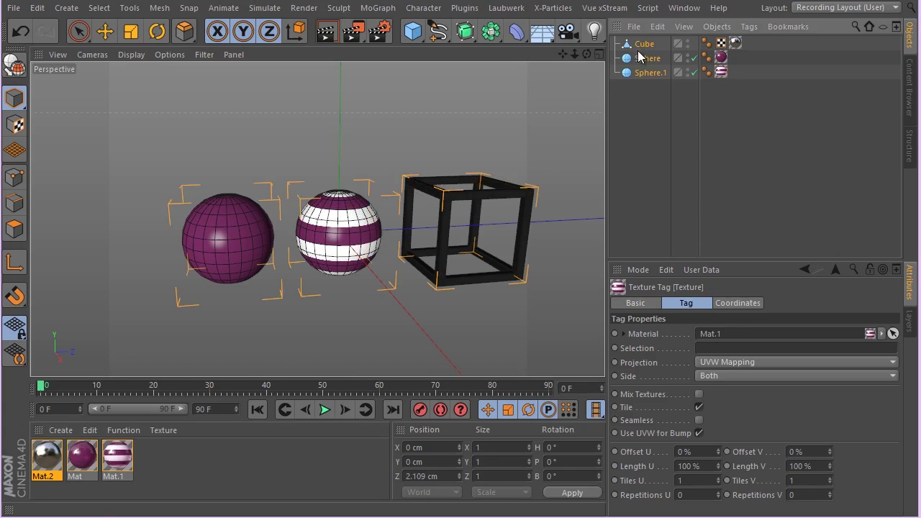
pyautogui.click(787, 108)
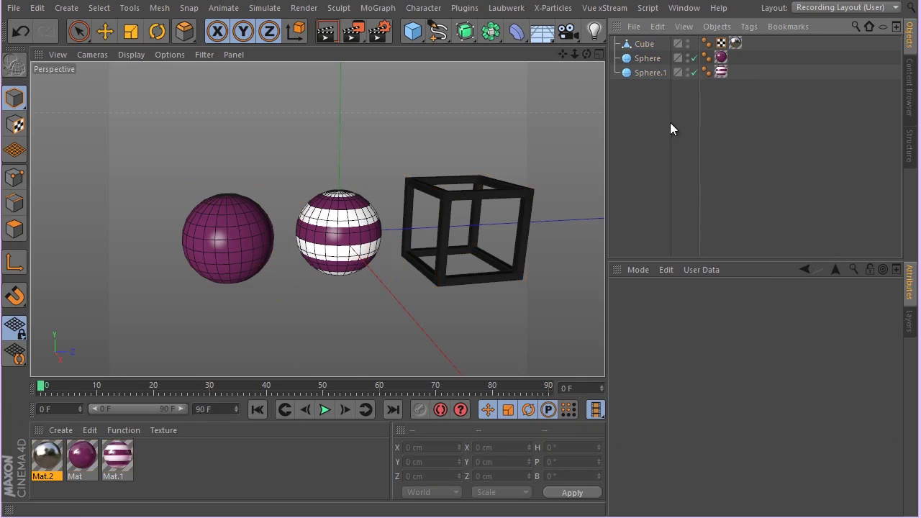
pyautogui.moveTo(666, 123); pyautogui.dragTo(637, 60)
pyautogui.moveTo(638, 95); pyautogui.dragTo(637, 43)
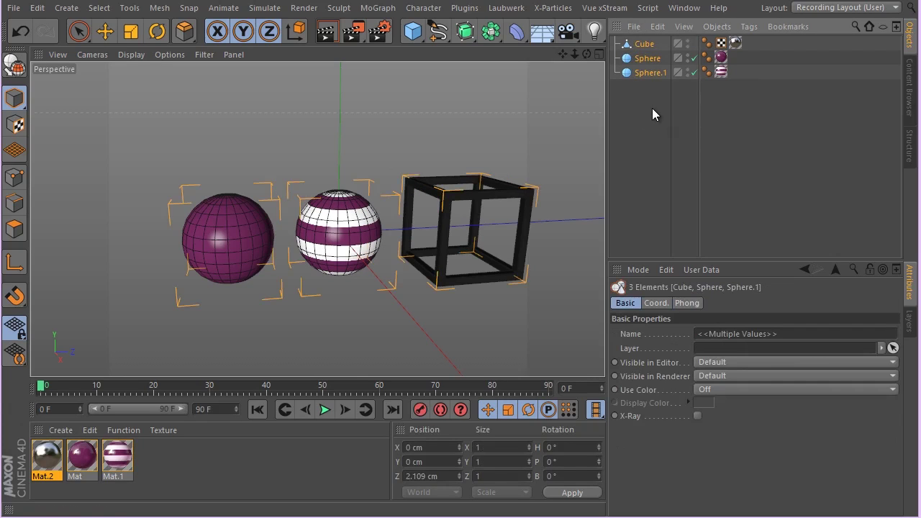
pyautogui.hotkey('alt', 'g')
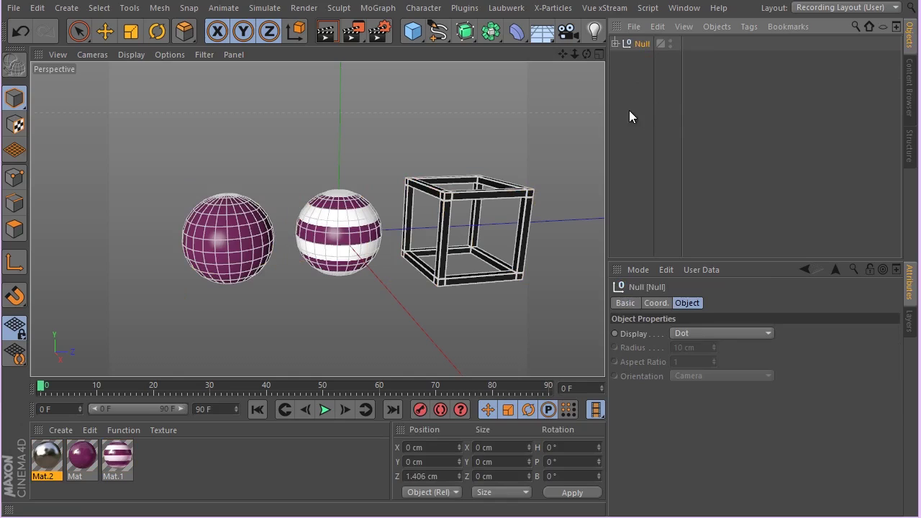
# Rename the null 'Elements for our first cloner'
pyautogui.doubleClick(641, 44)
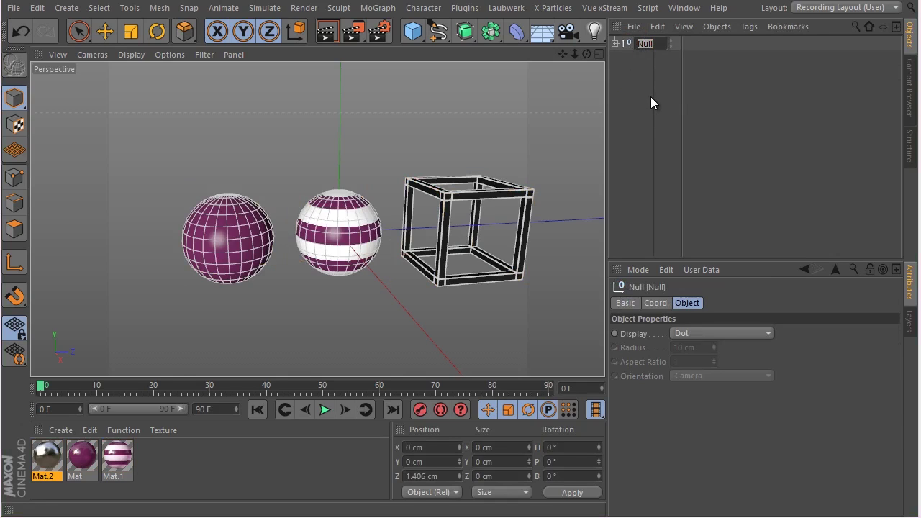
pyautogui.write('El')
pyautogui.write('ements fo')
pyautogui.write('r our firs')
pyautogui.write('t clone')
pyautogui.write('r')
pyautogui.press('Return')
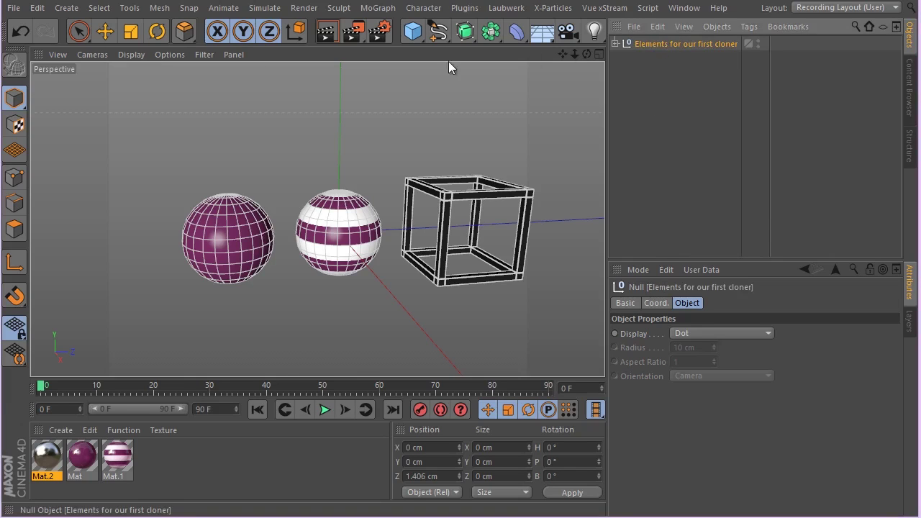
# Copy the 'Elements for our first cloner' group and switch to the 0302.c4d project
pyautogui.click(40, 9)
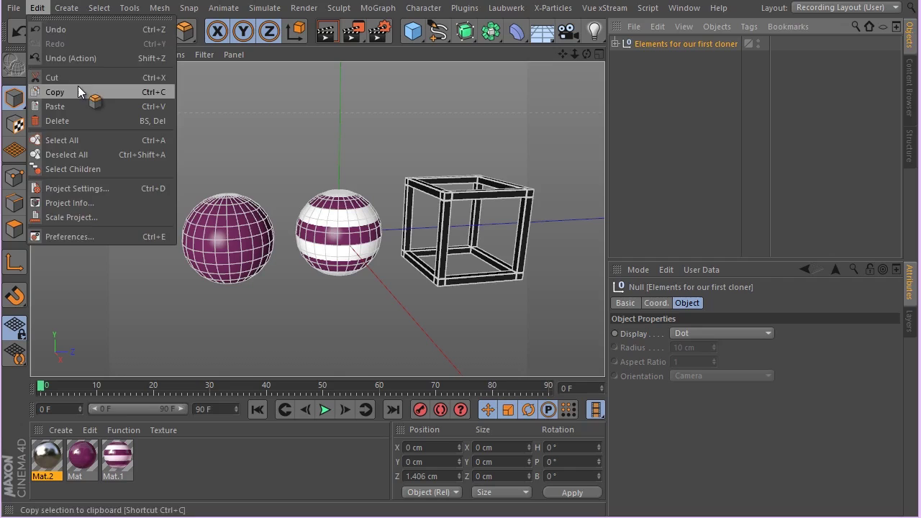
pyautogui.click(55, 92)
pyautogui.press('v')
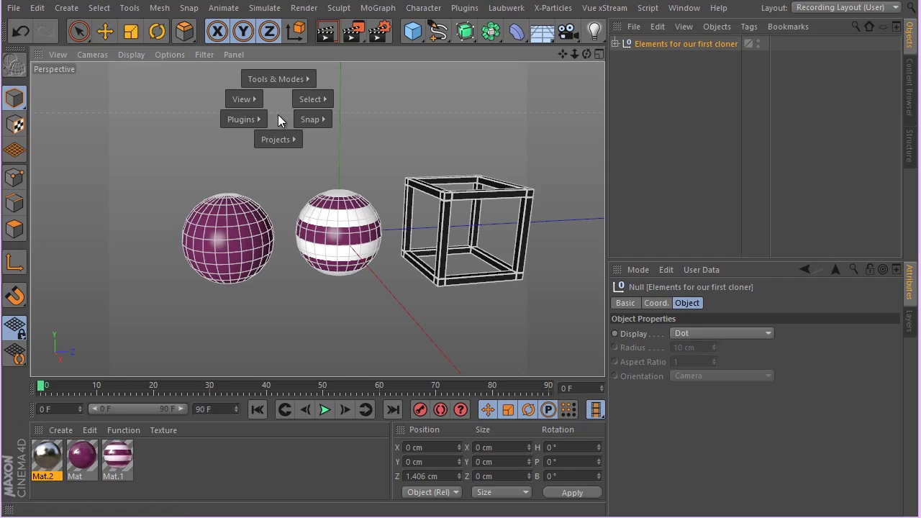
pyautogui.moveTo(280, 139)
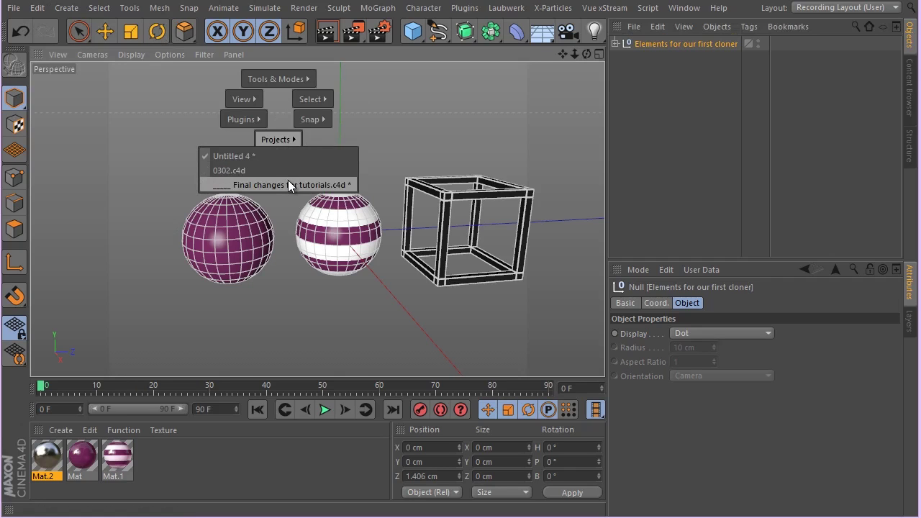
pyautogui.click(285, 168)
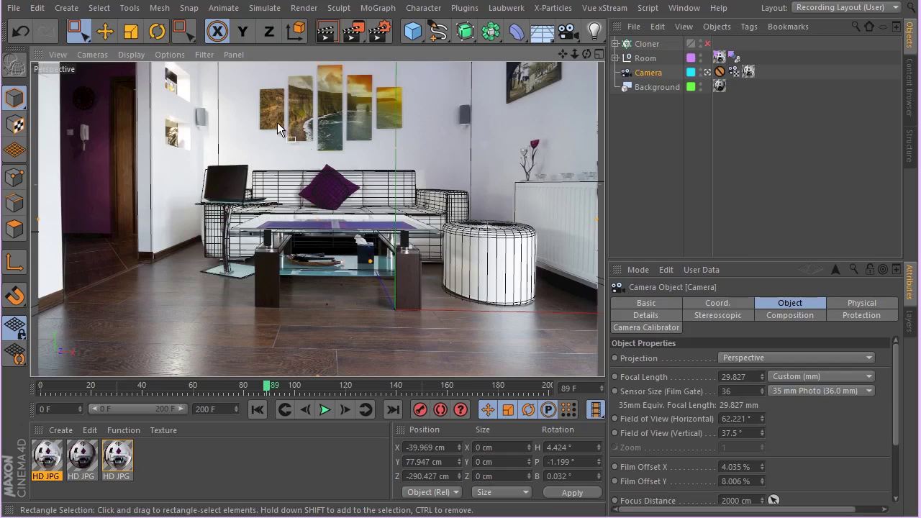
# Paste the group into the room scene and expand it to show its children
pyautogui.click(38, 8)
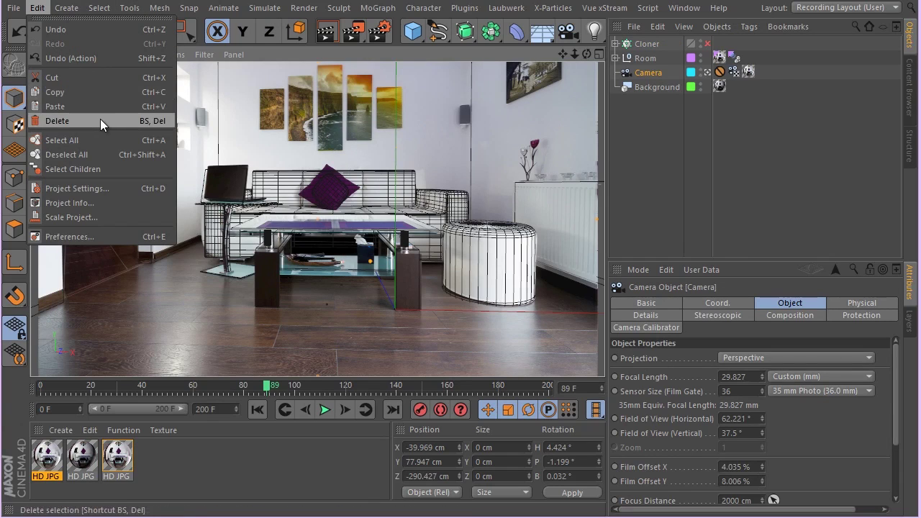
pyautogui.click(100, 123)
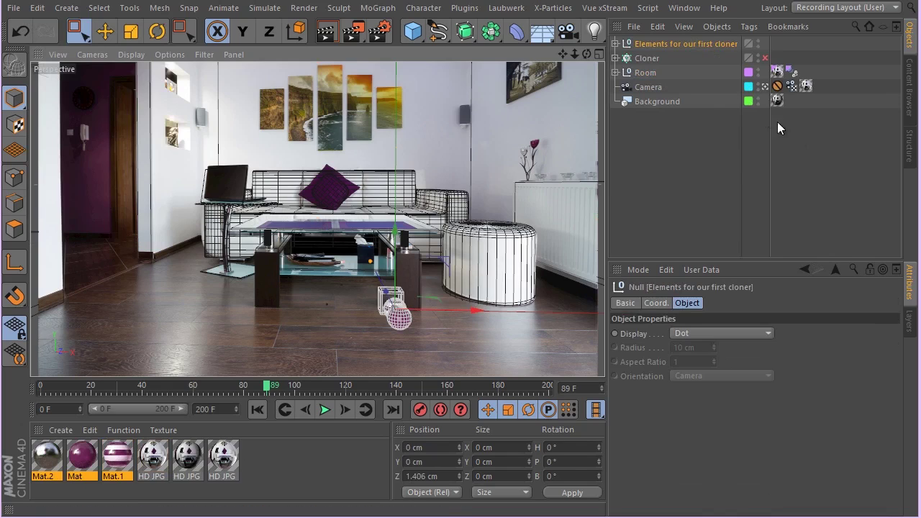
pyautogui.click(615, 44)
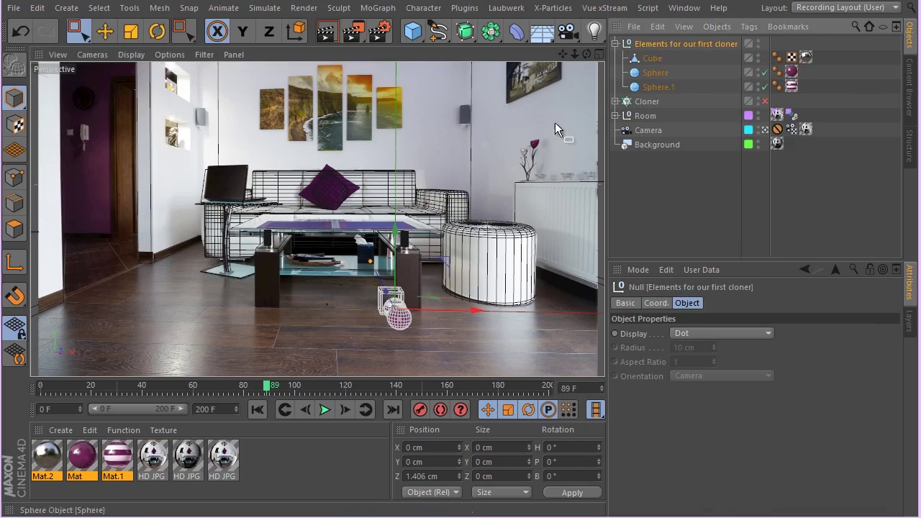